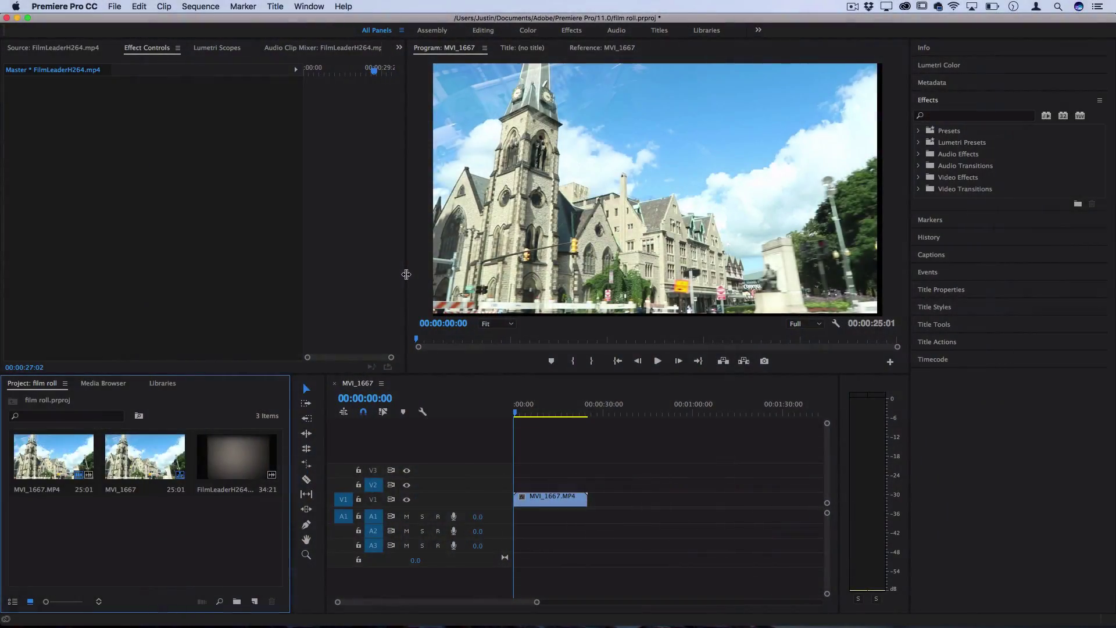
- Preview the city clip, then load FilmLeaderH264.mp4 in the Source monitor and scrub through its frames
click(531, 415)
drag(531, 414, 558, 416)
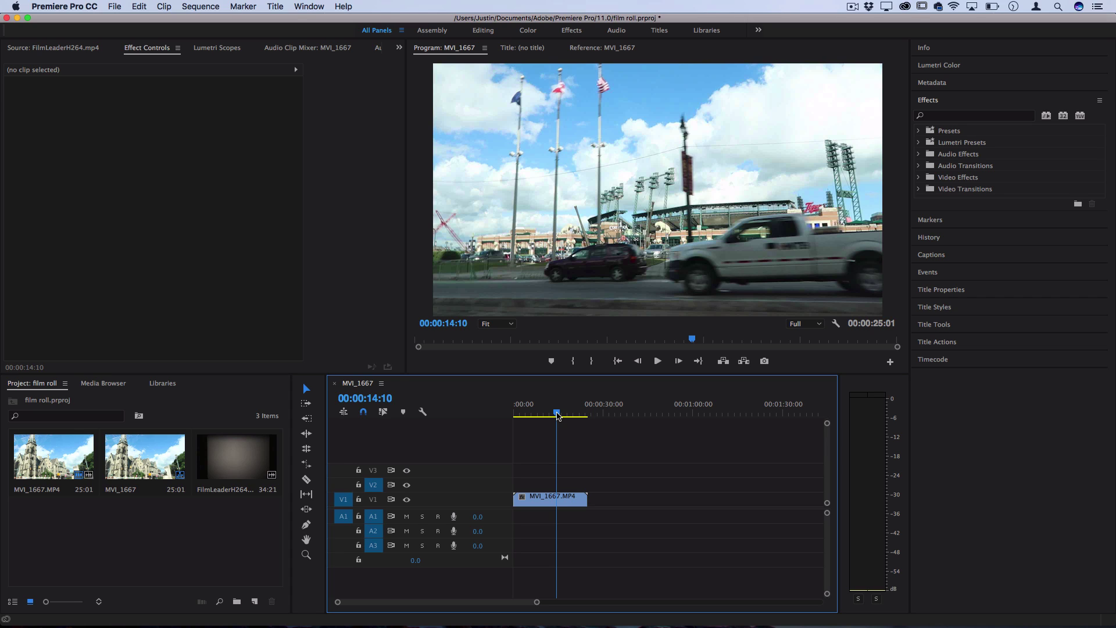
key(shift+1)
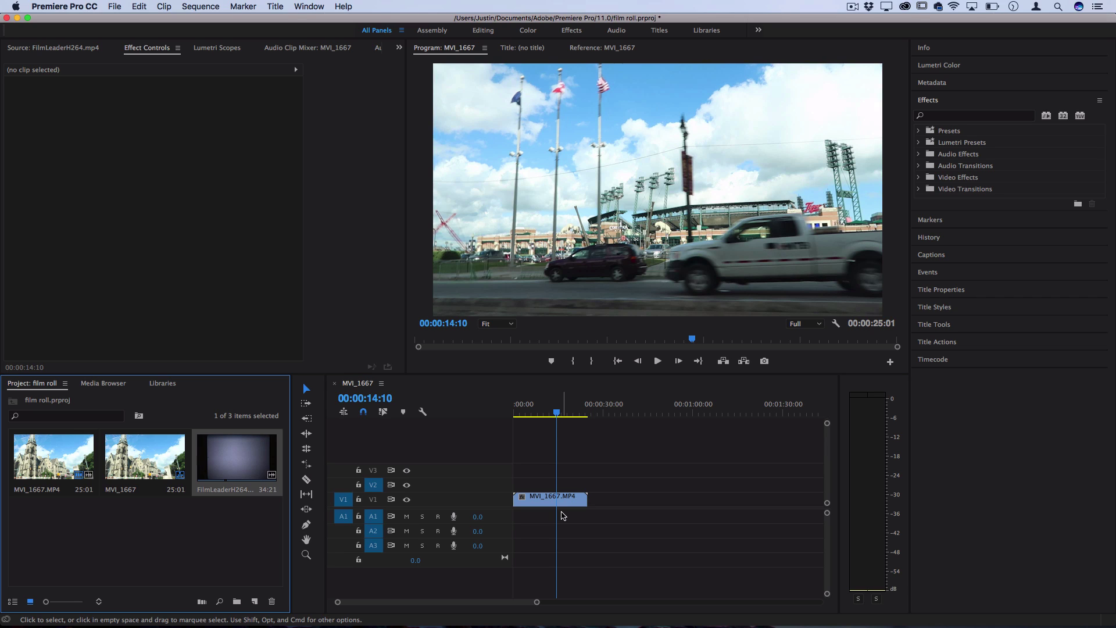
double_click(222, 462)
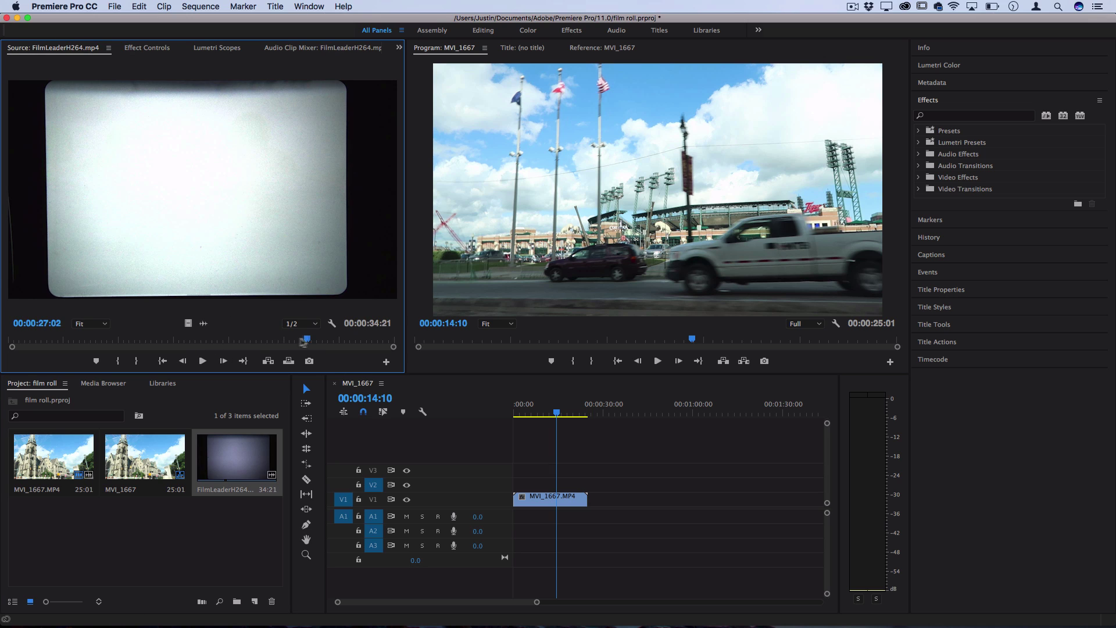
drag(303, 343, 58, 342)
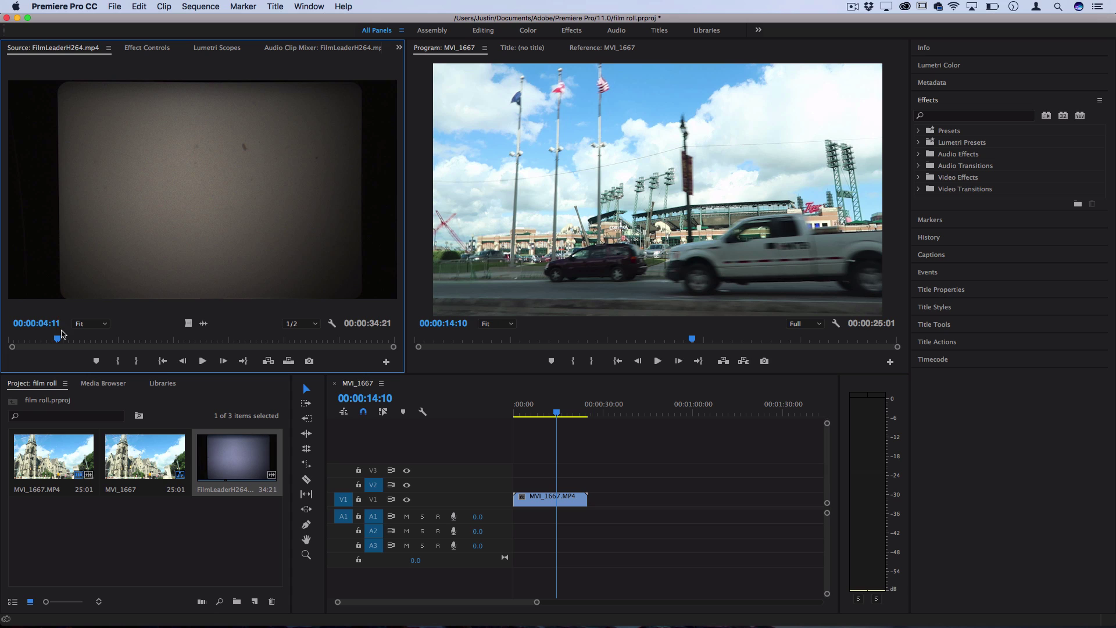
drag(55, 323, 227, 169)
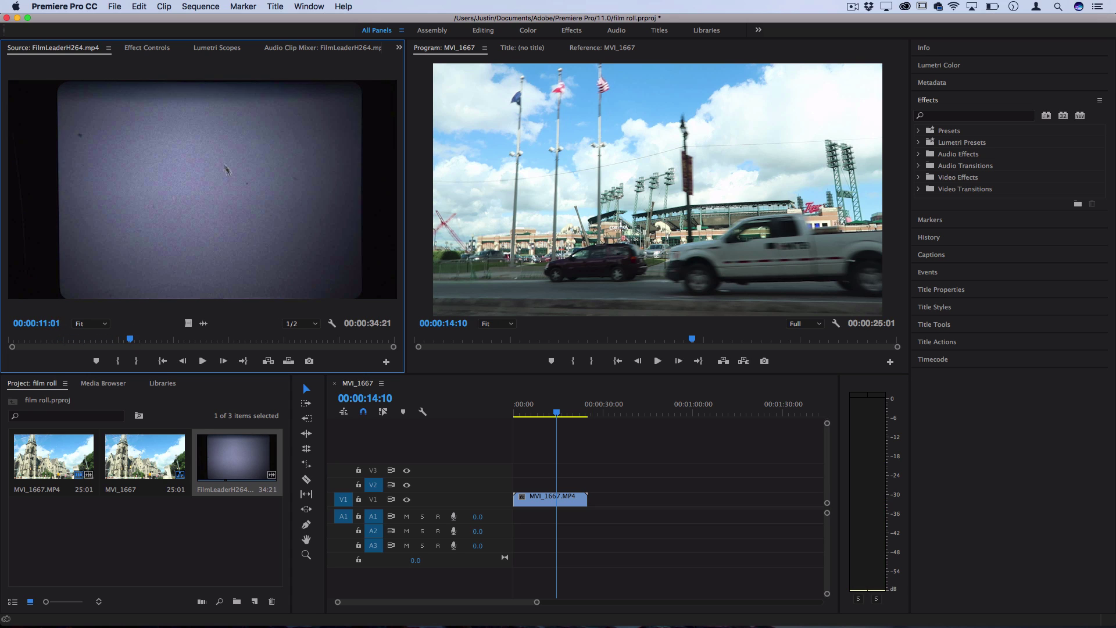
click(174, 343)
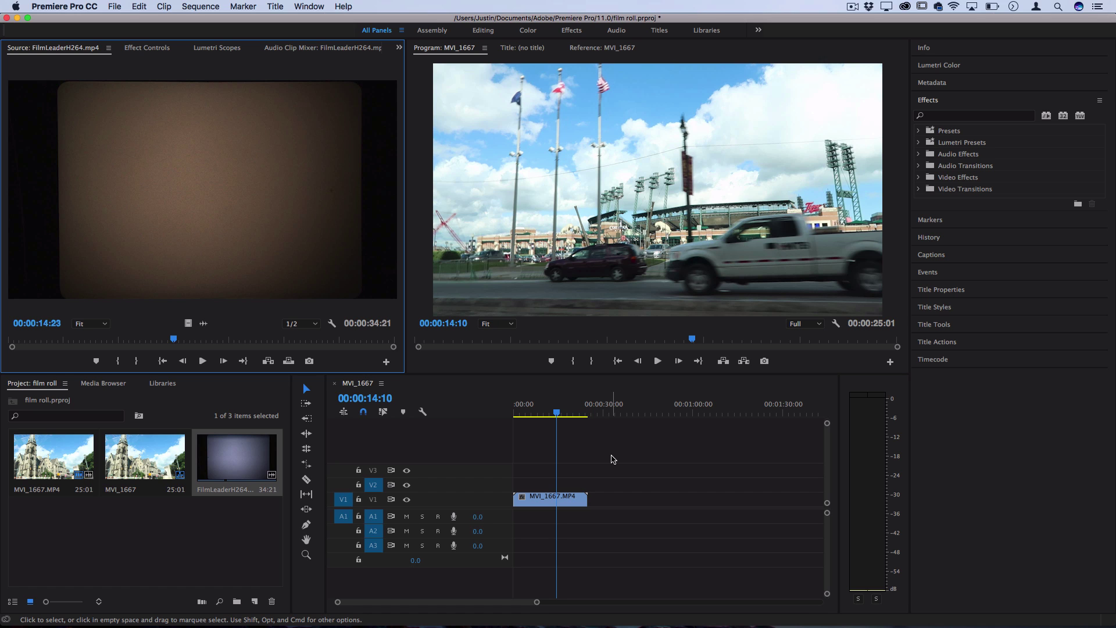
- Place FilmLeaderH264 on track V2 above the city clip, around the eight-second mark
click(545, 413)
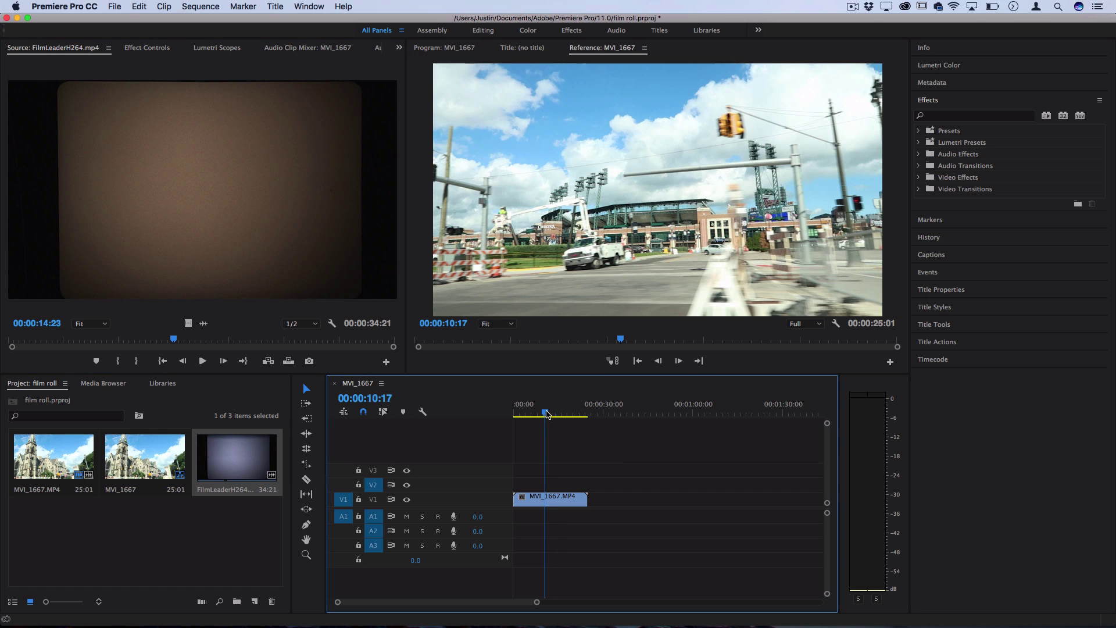
drag(546, 414, 540, 413)
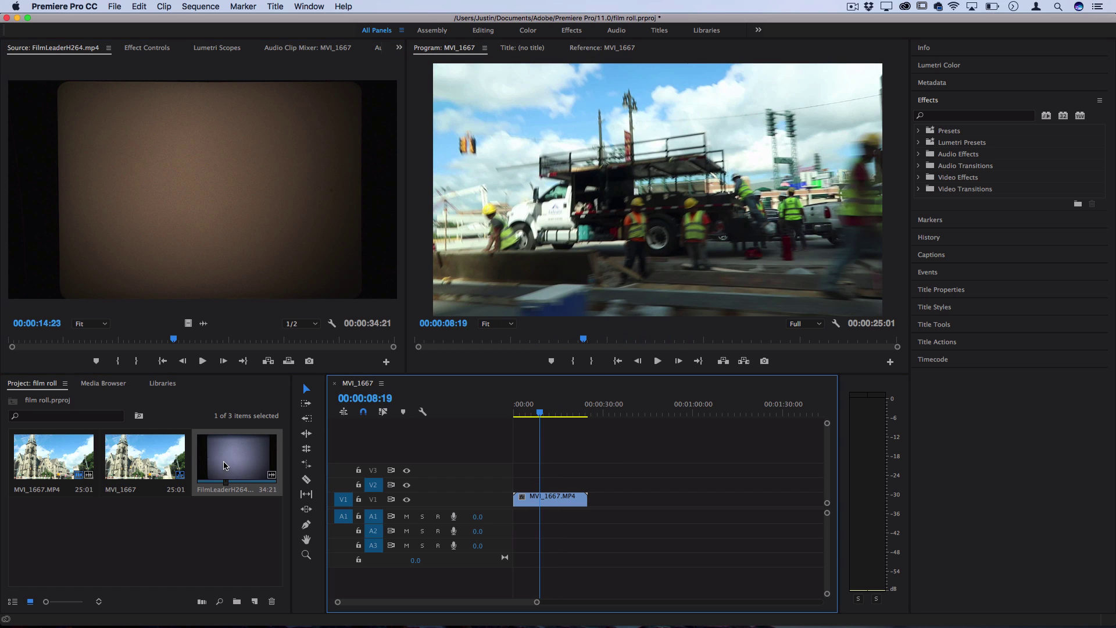
drag(212, 469, 500, 489)
click(535, 413)
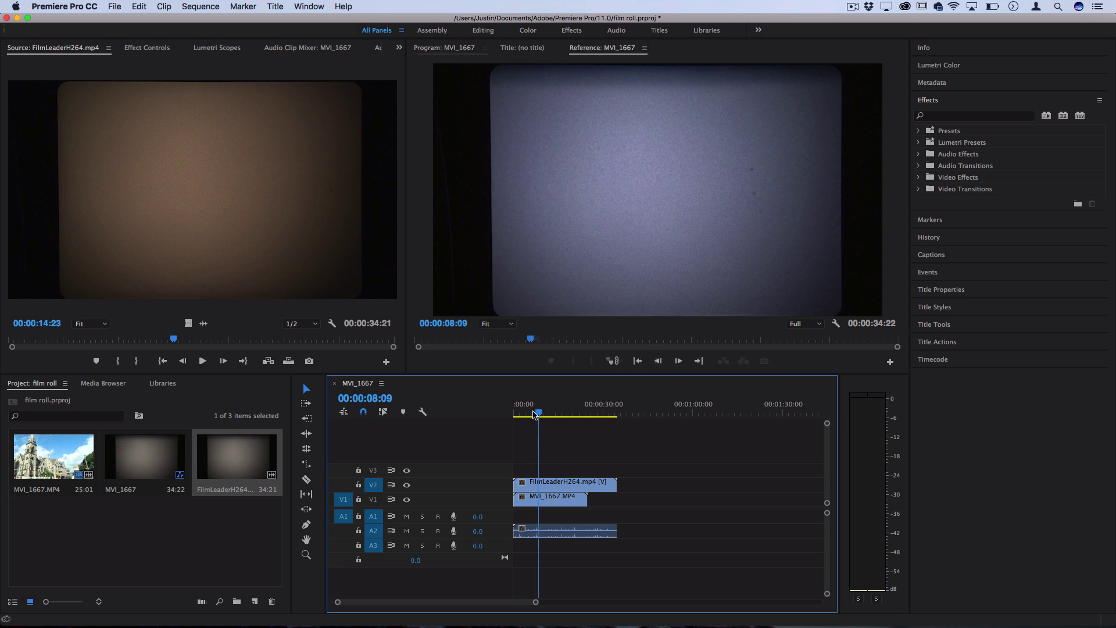
drag(535, 414, 531, 414)
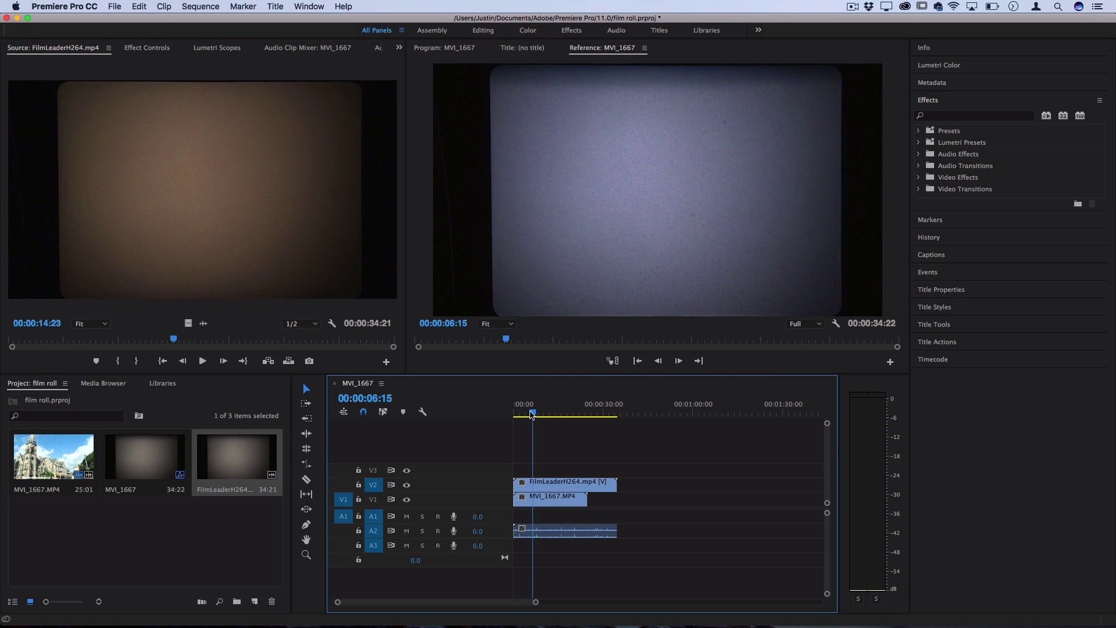
- Delete the film leader's audio clip from track A2
click(552, 532)
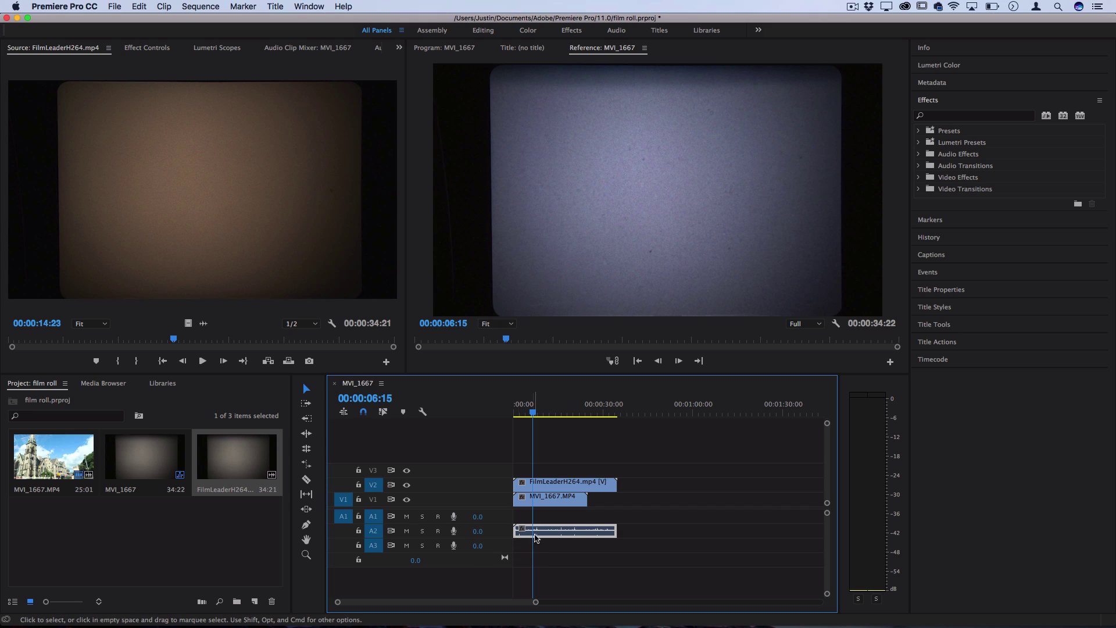
click(148, 49)
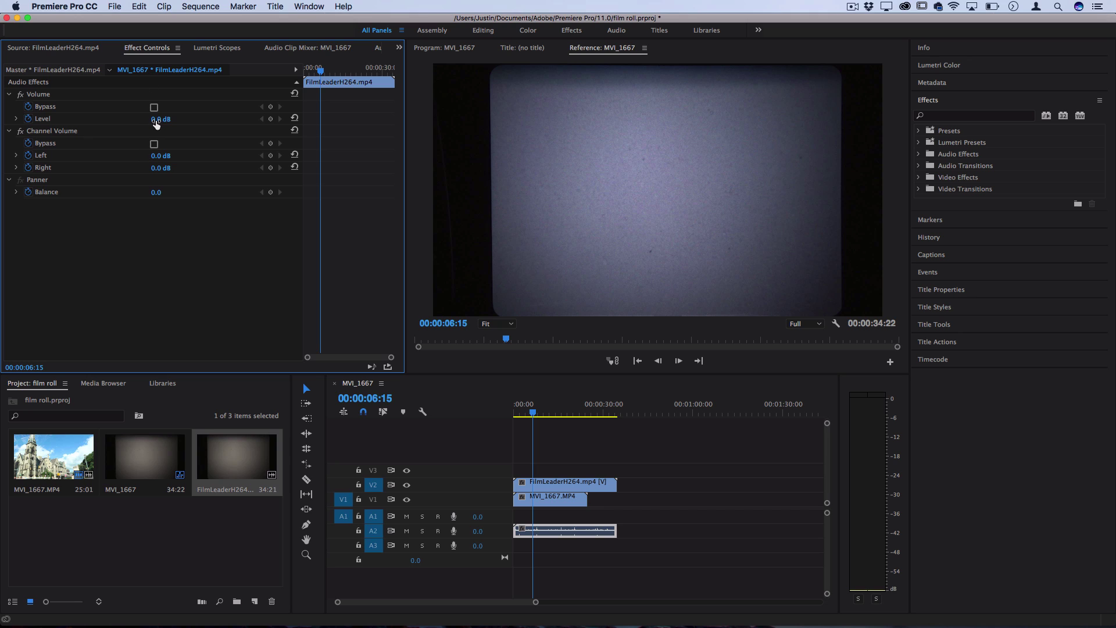
click(547, 534)
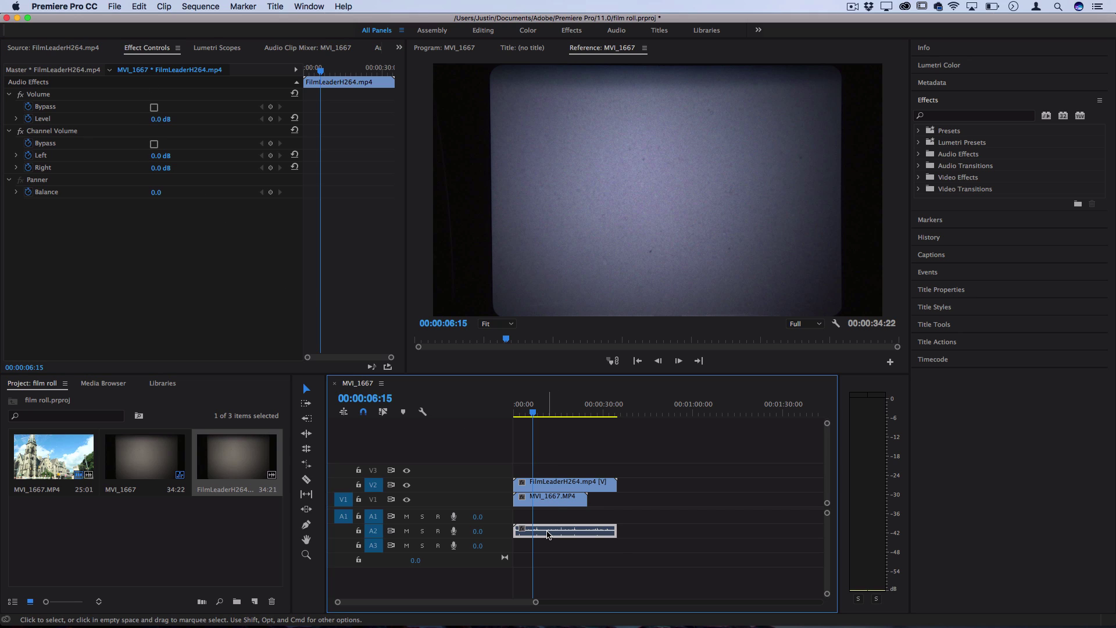
key(BackSpace)
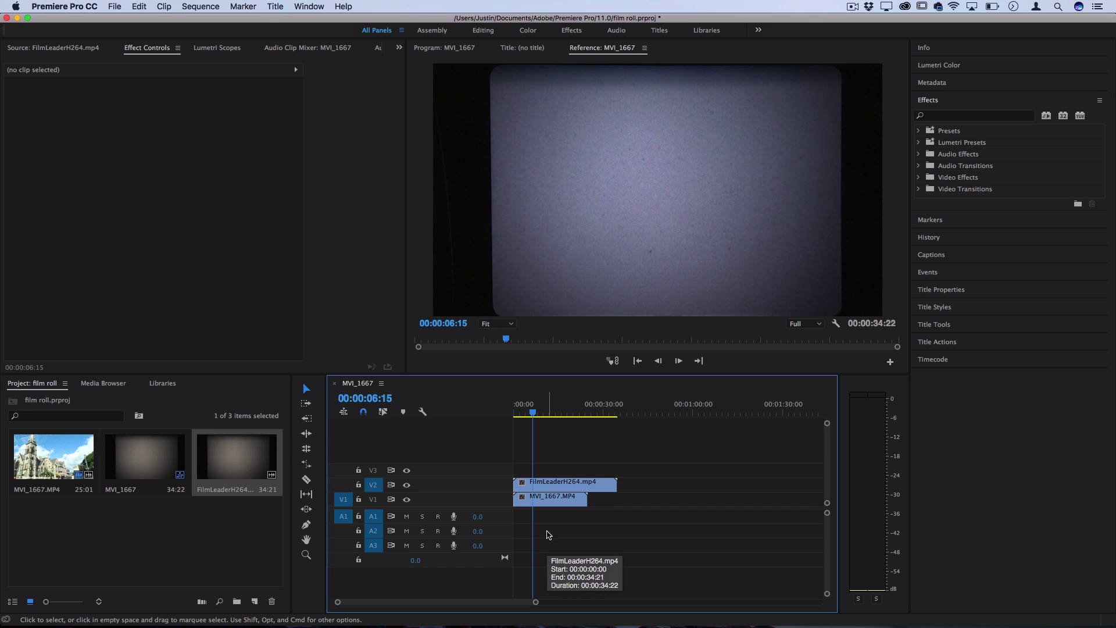
- Set the V2 film leader's Opacity blend mode to Multiply
click(554, 487)
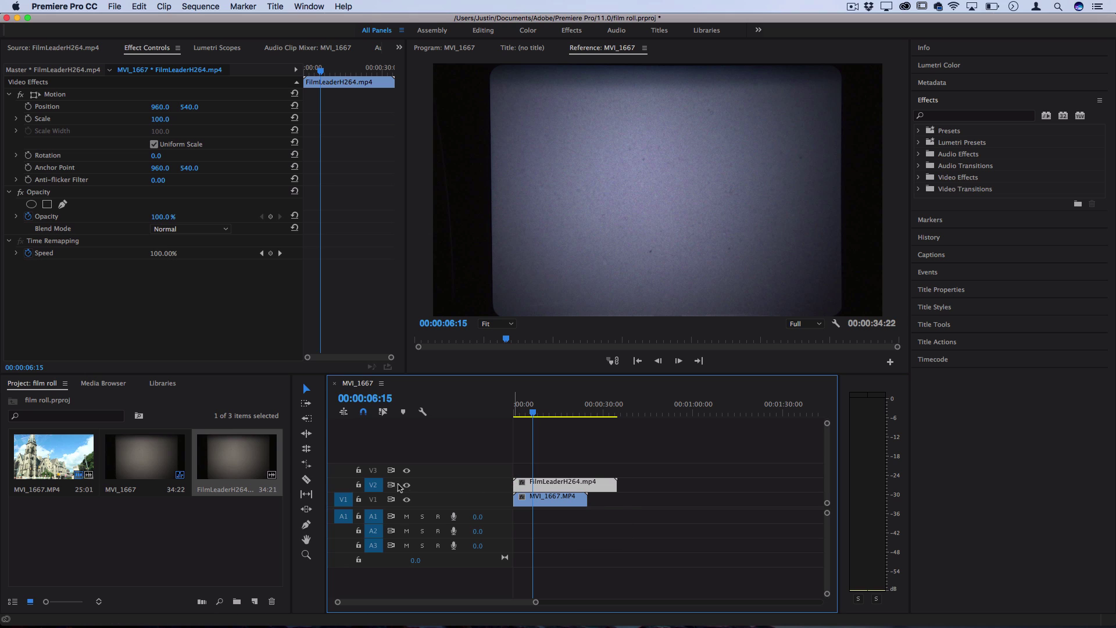
click(406, 485)
click(406, 484)
click(182, 229)
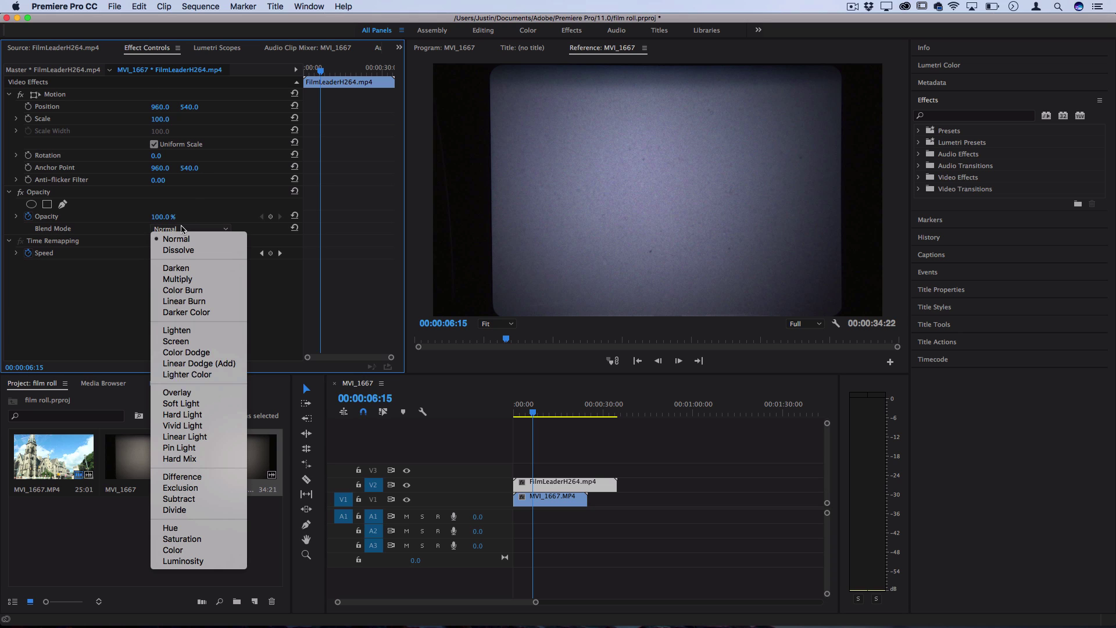
click(180, 280)
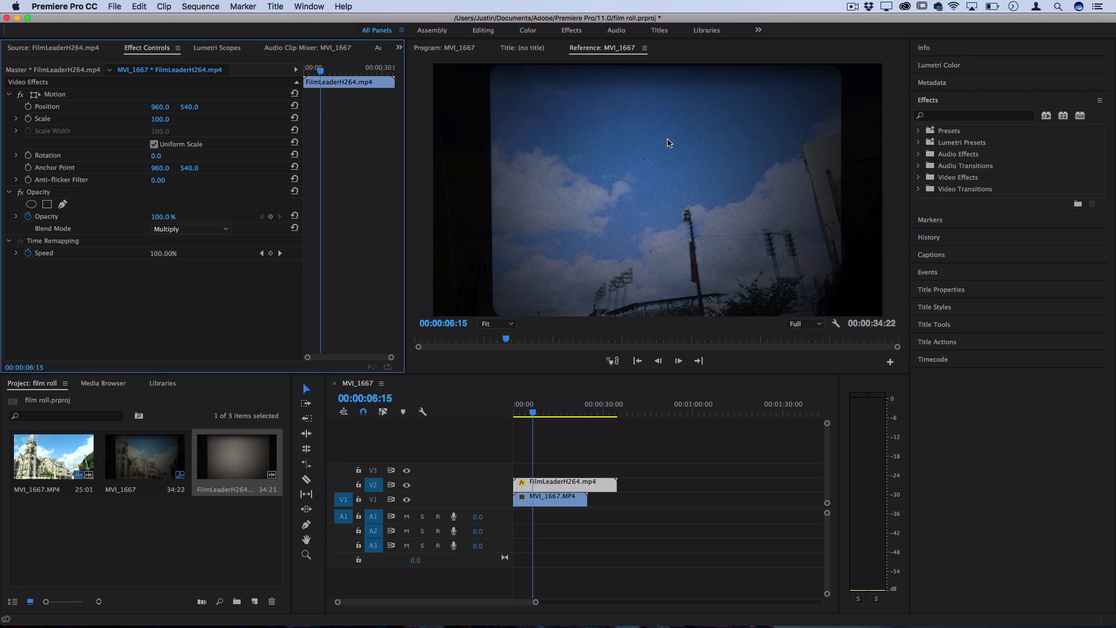
- Play the sequence from the start and toggle V1 off and on to compare the blend
click(528, 568)
key(Home)
key(space)
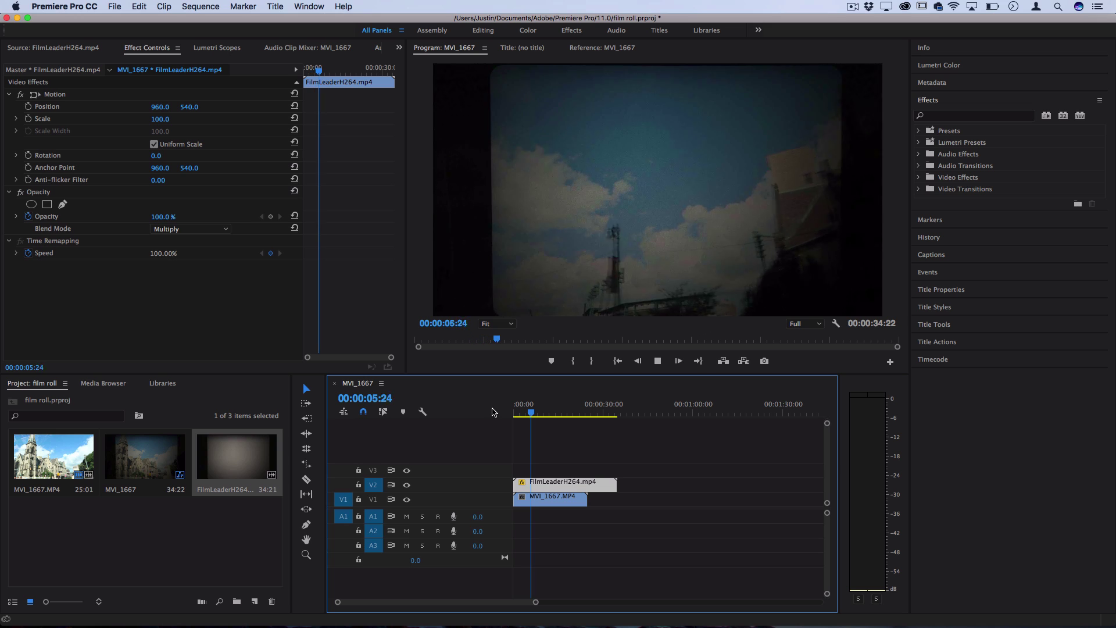
key(space)
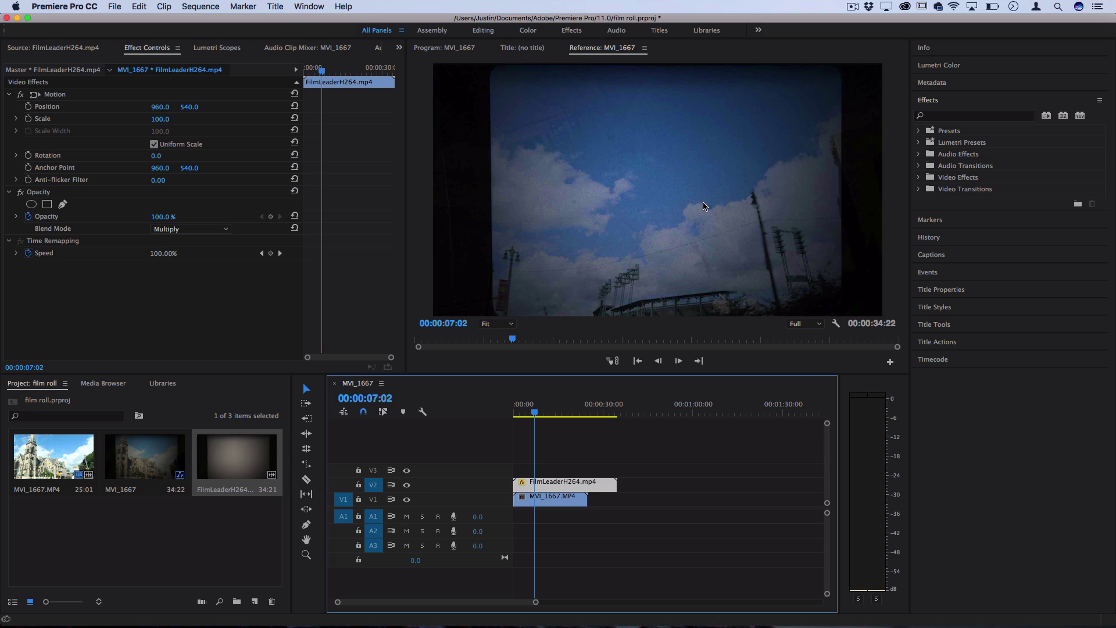
click(407, 499)
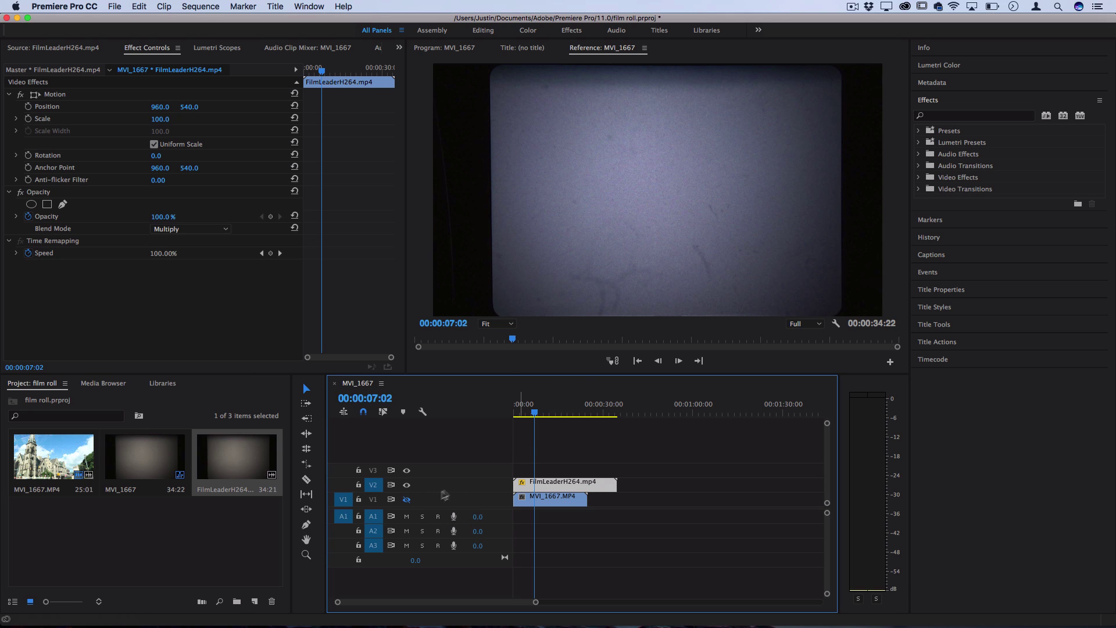
click(407, 500)
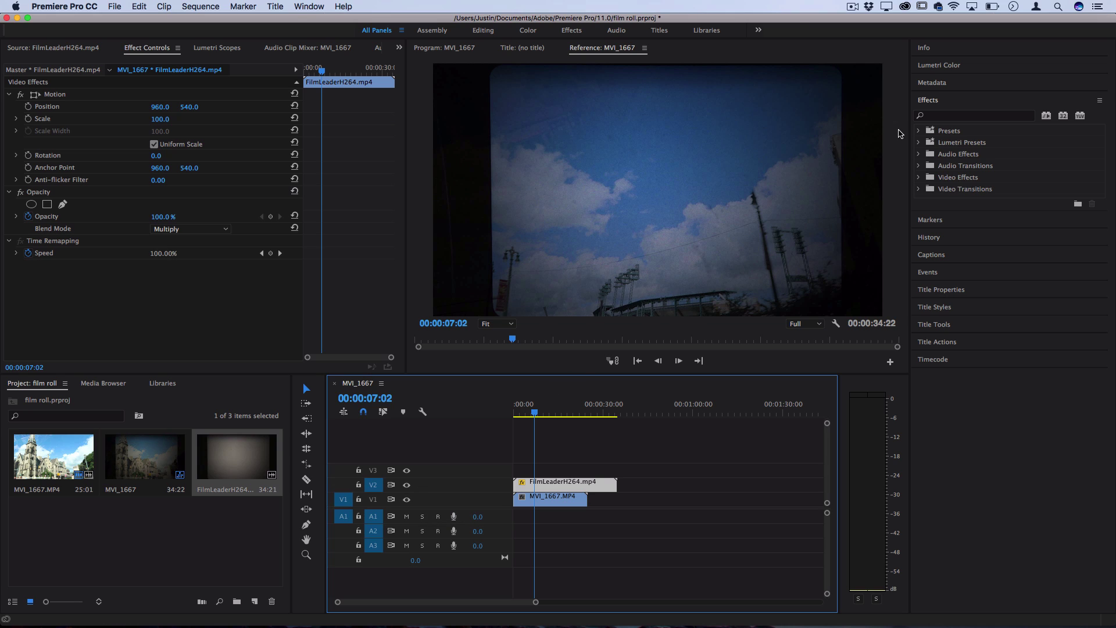
click(948, 65)
- Shape the leader's Lumetri RGB curve into an S-curve, darkening shadows, brightening highlights and adjusting the black point
click(946, 149)
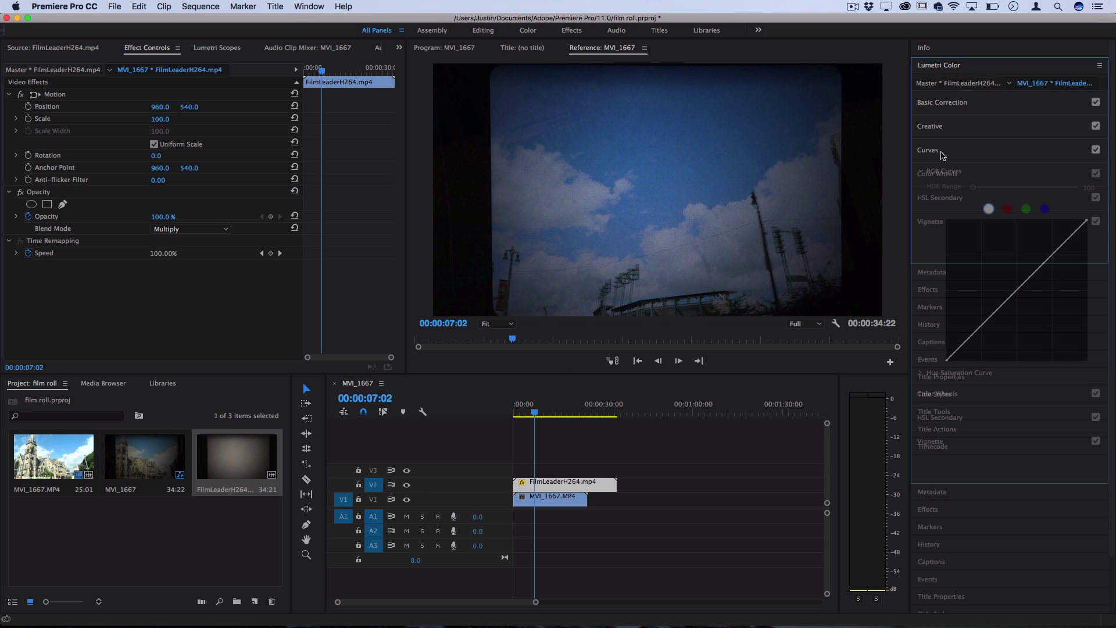
click(932, 154)
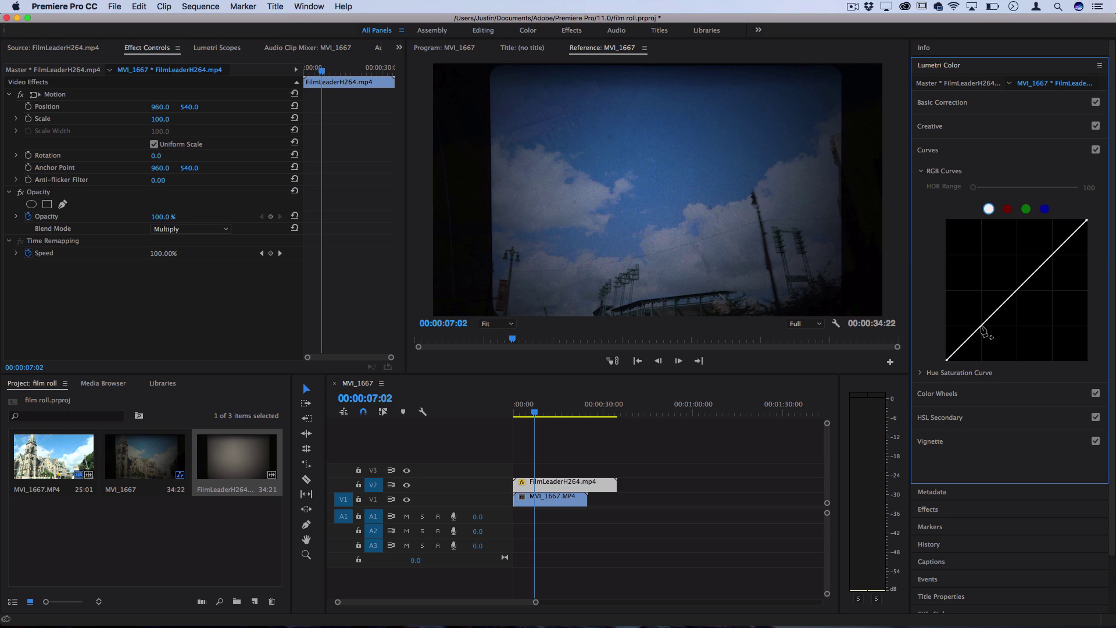
drag(982, 331, 961, 359)
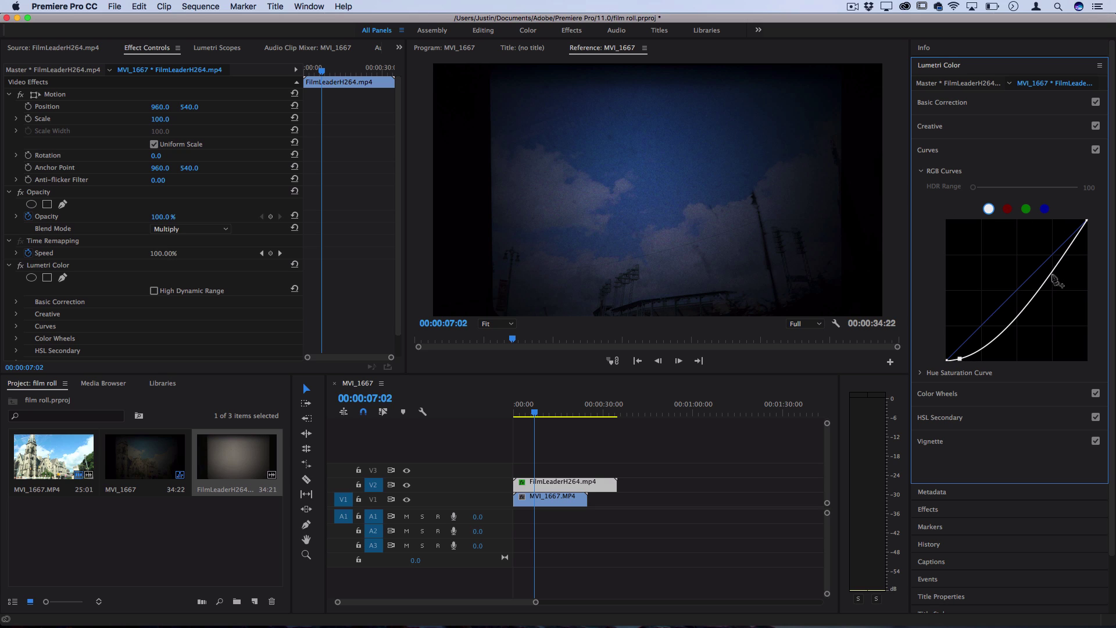
drag(1053, 278, 1029, 242)
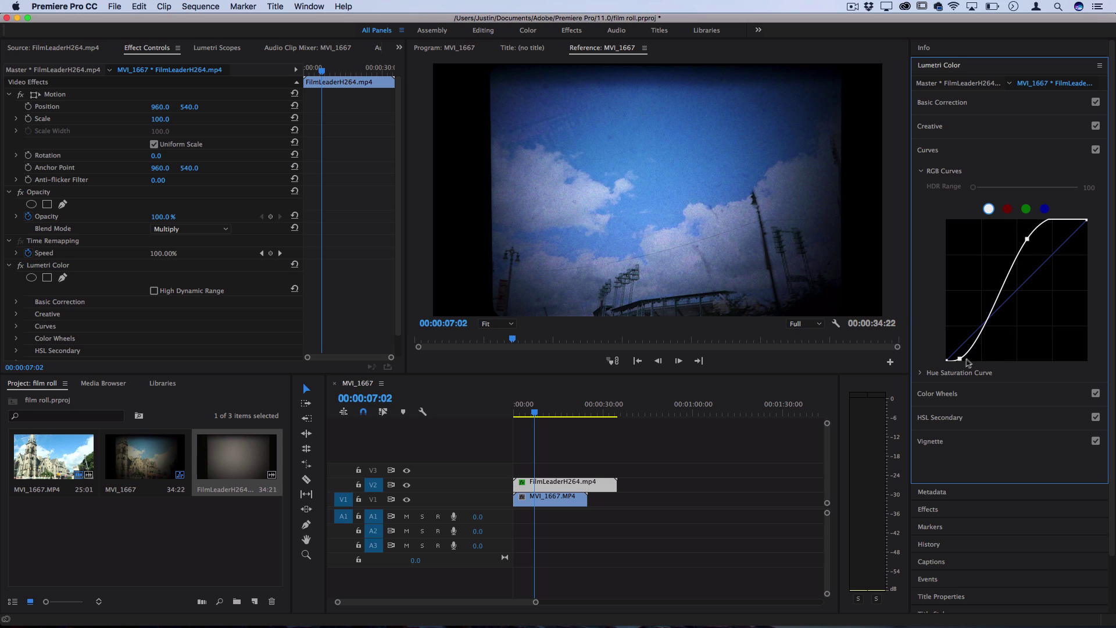
drag(961, 360, 953, 357)
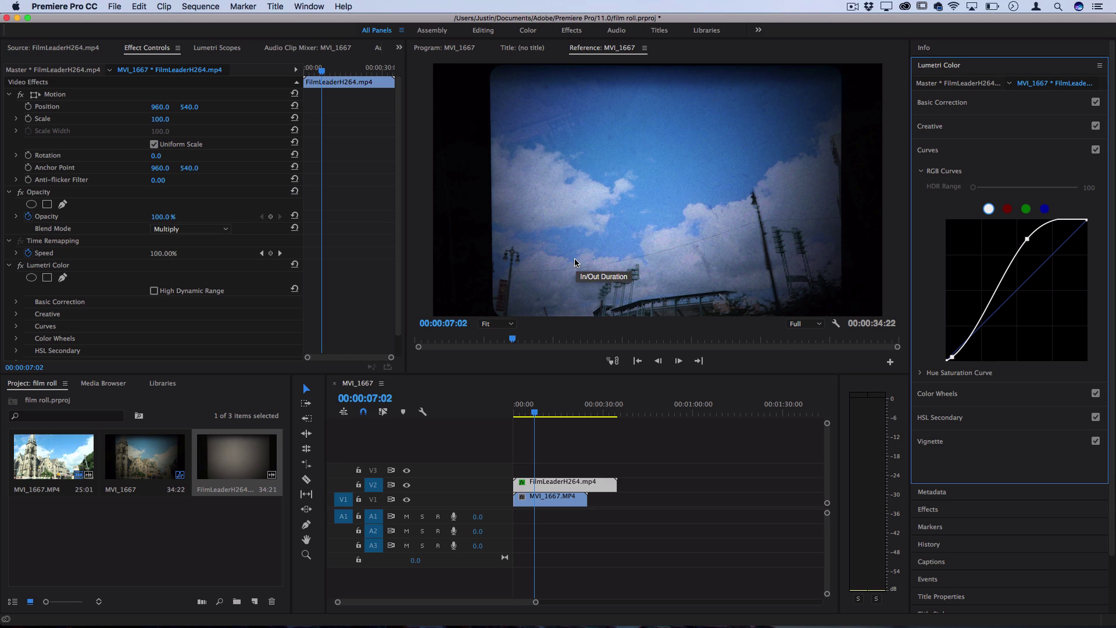
- In Basic Correction set exposure 0.4, contrast 21.1, shadows −50, then preview with Lumetri toggled off and on
click(928, 150)
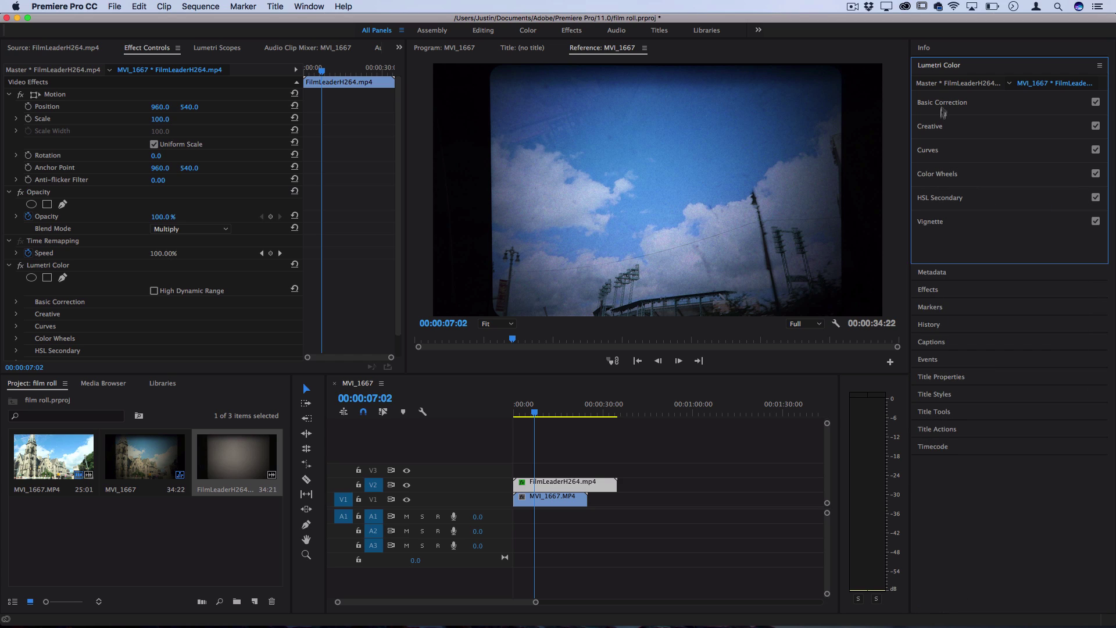
click(941, 103)
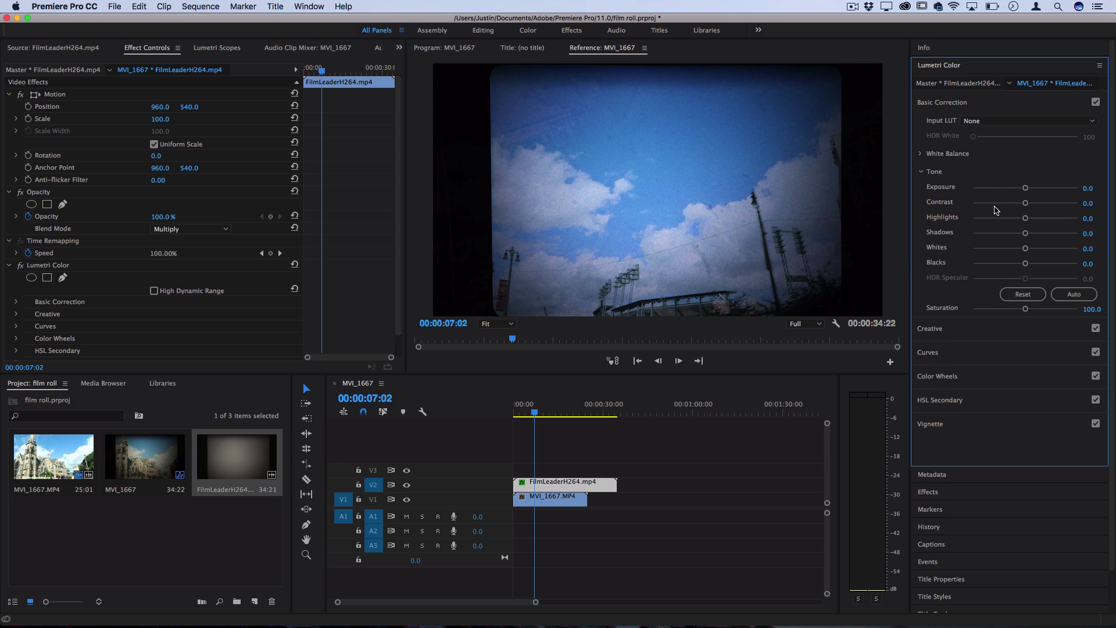
drag(1027, 205, 1001, 233)
click(1034, 188)
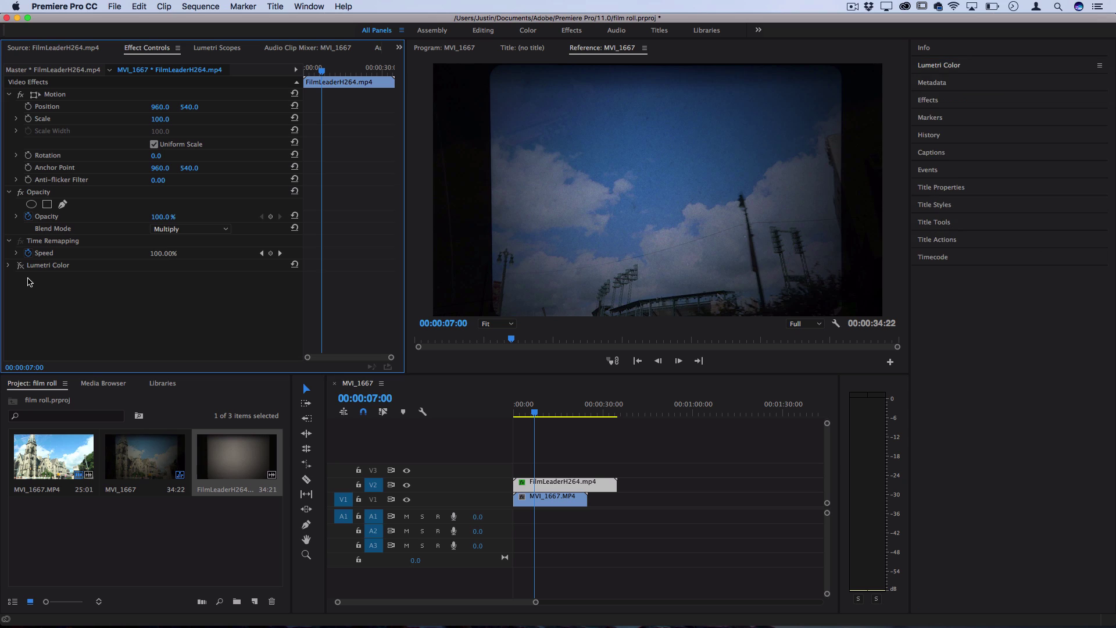
key(space)
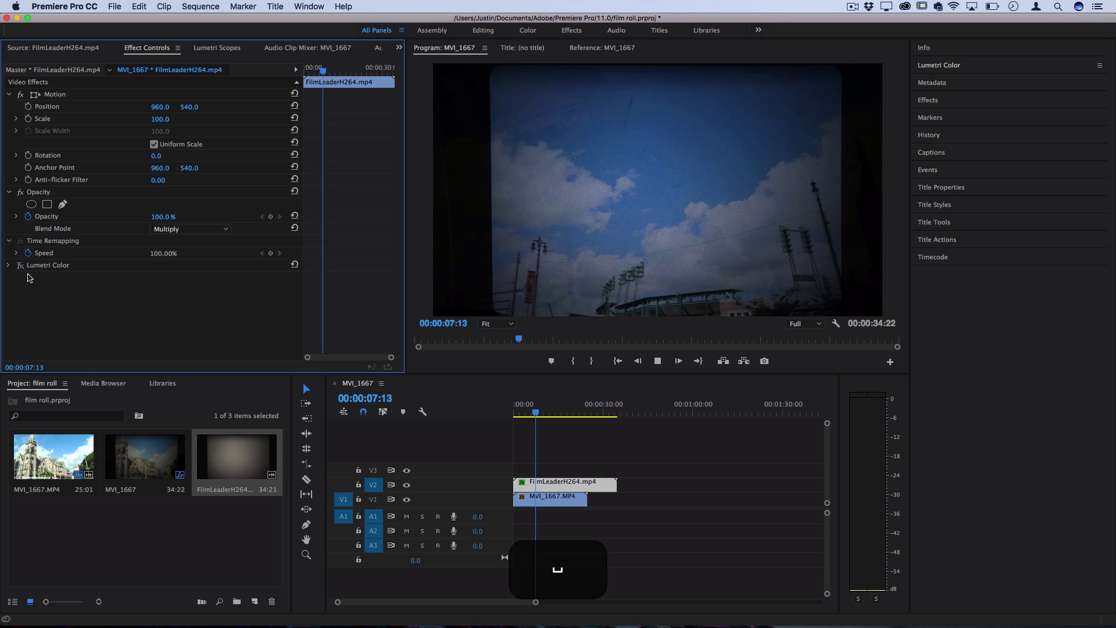
click(20, 266)
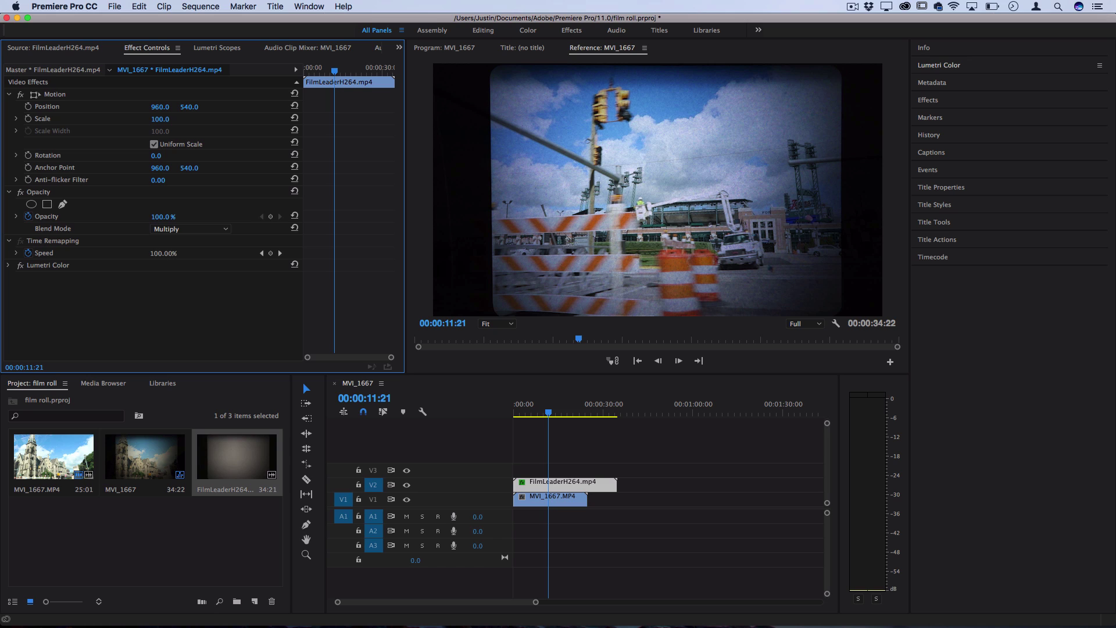
- Apply Gaussian Blur to the leader clip with Blurriness 39 and Repeat Edge Pixels checked
click(938, 101)
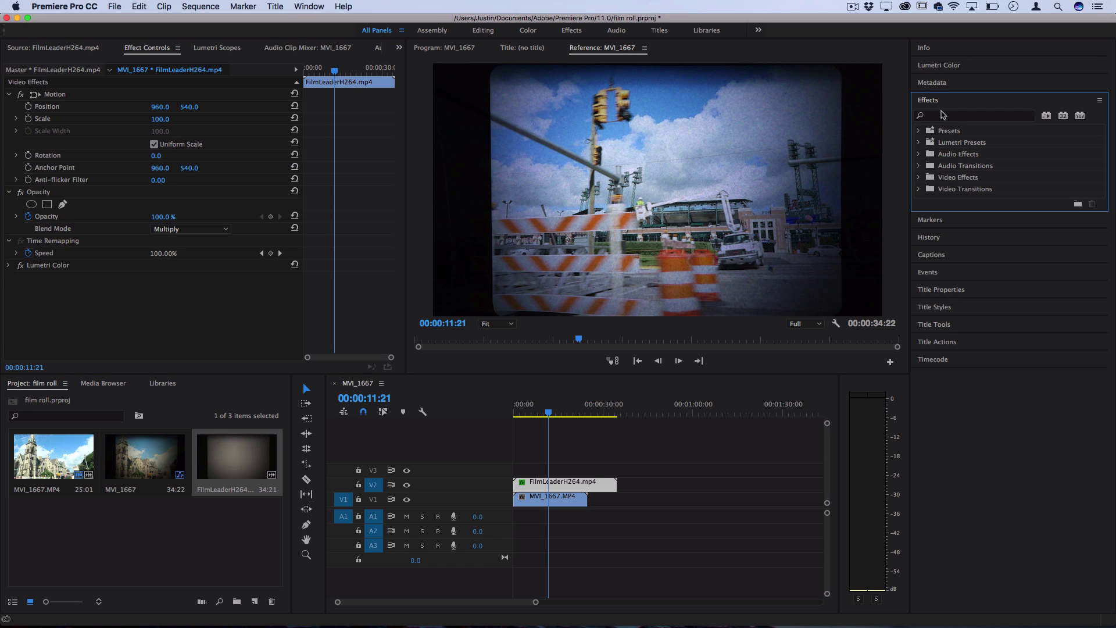
click(942, 115)
text(blur)
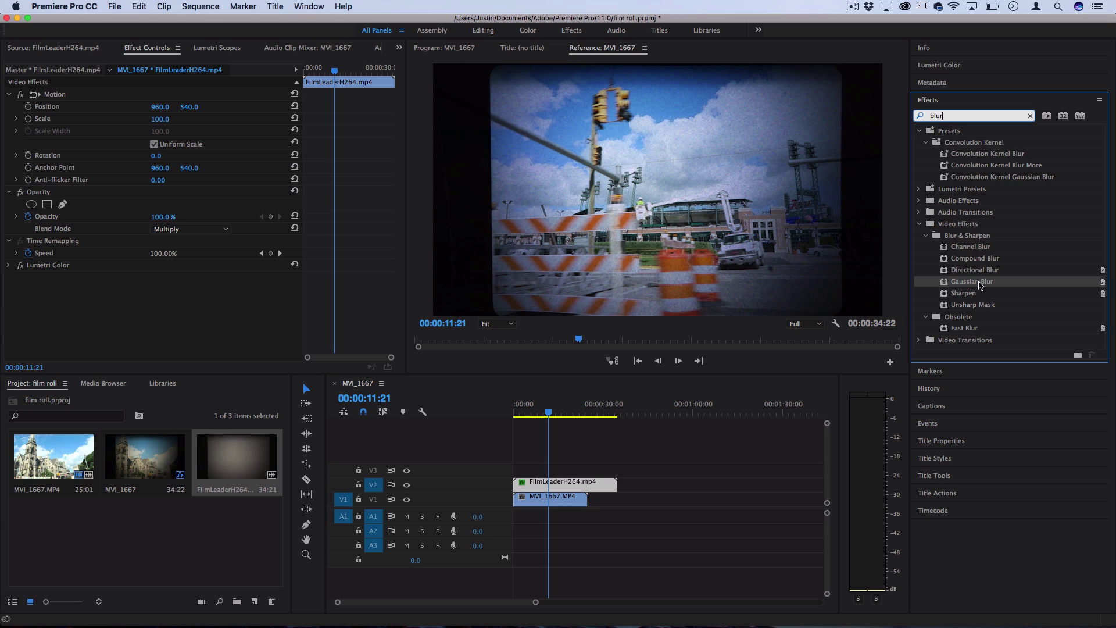
drag(980, 283, 553, 490)
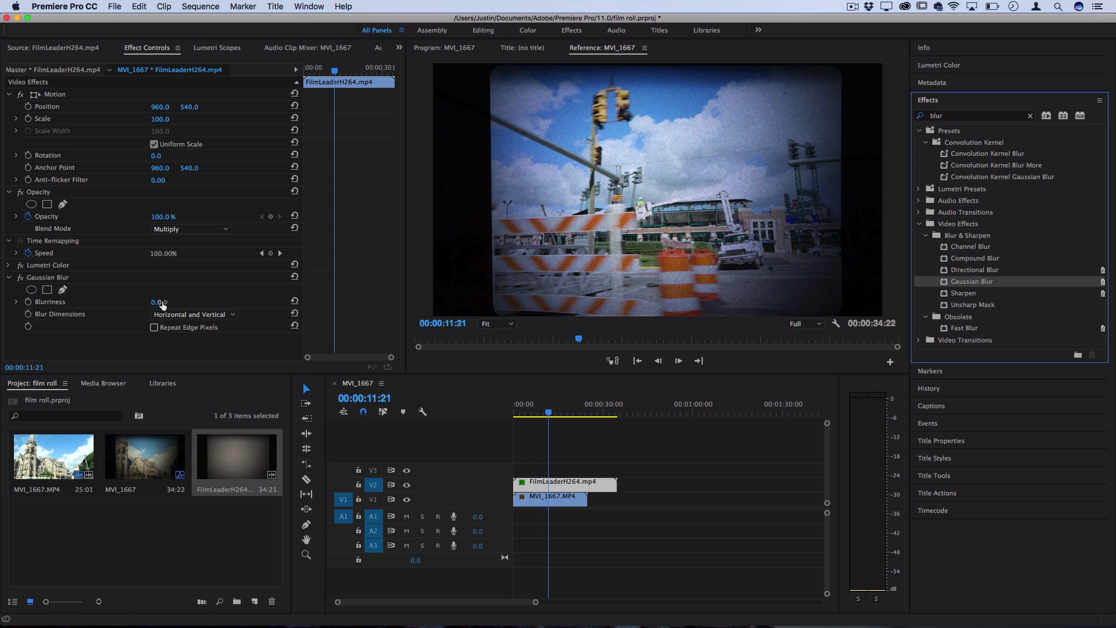
drag(156, 302, 183, 302)
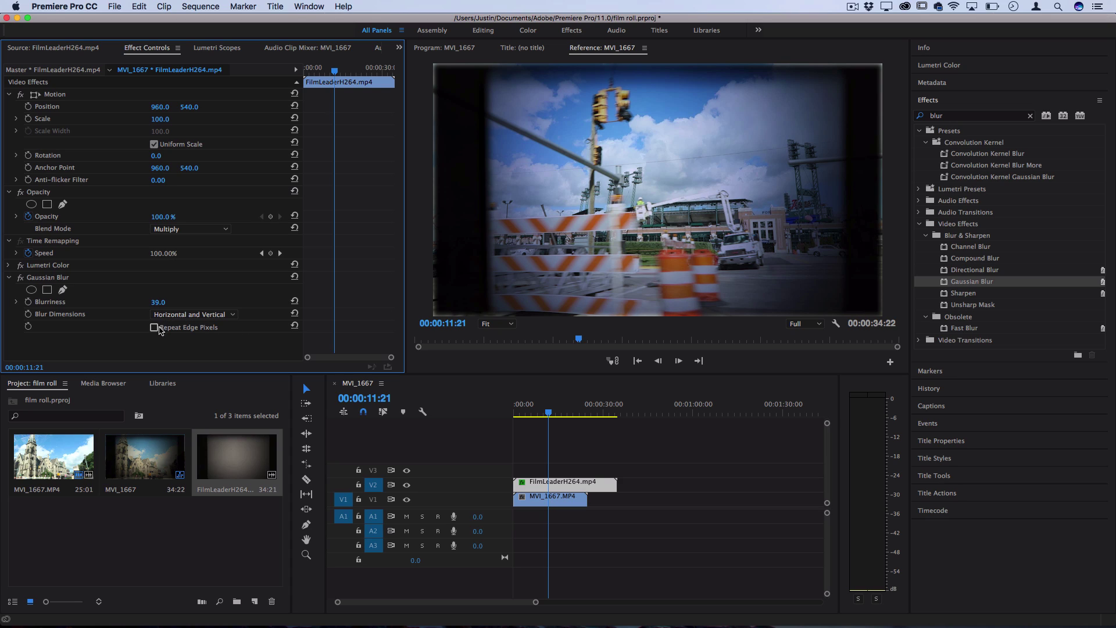
click(154, 327)
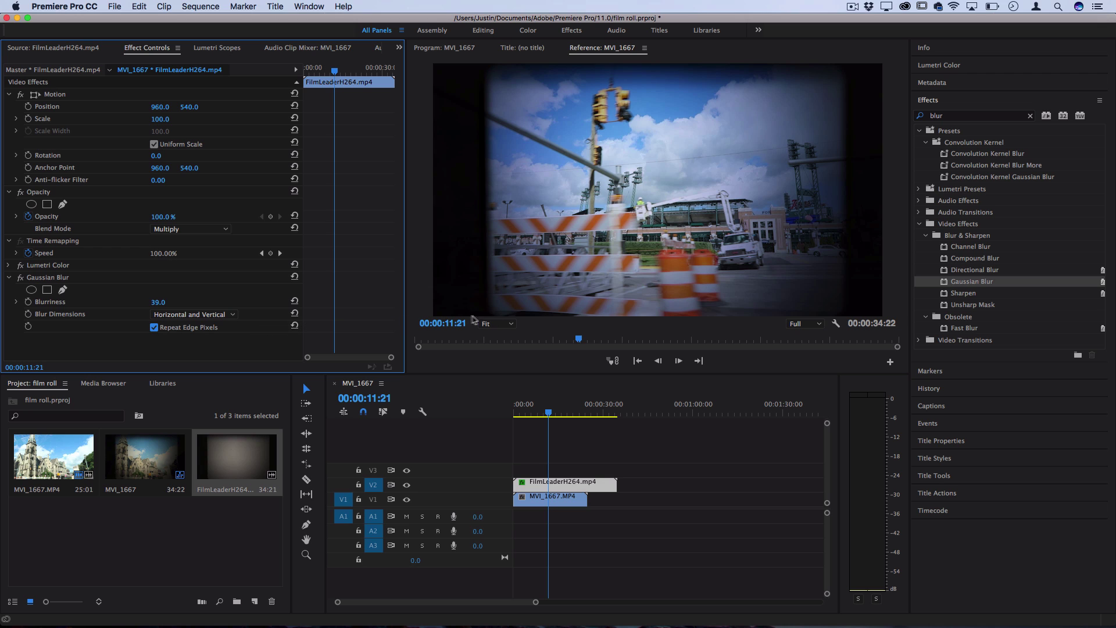
- Play back the sequence to review the blurred leader
click(519, 415)
key(space)
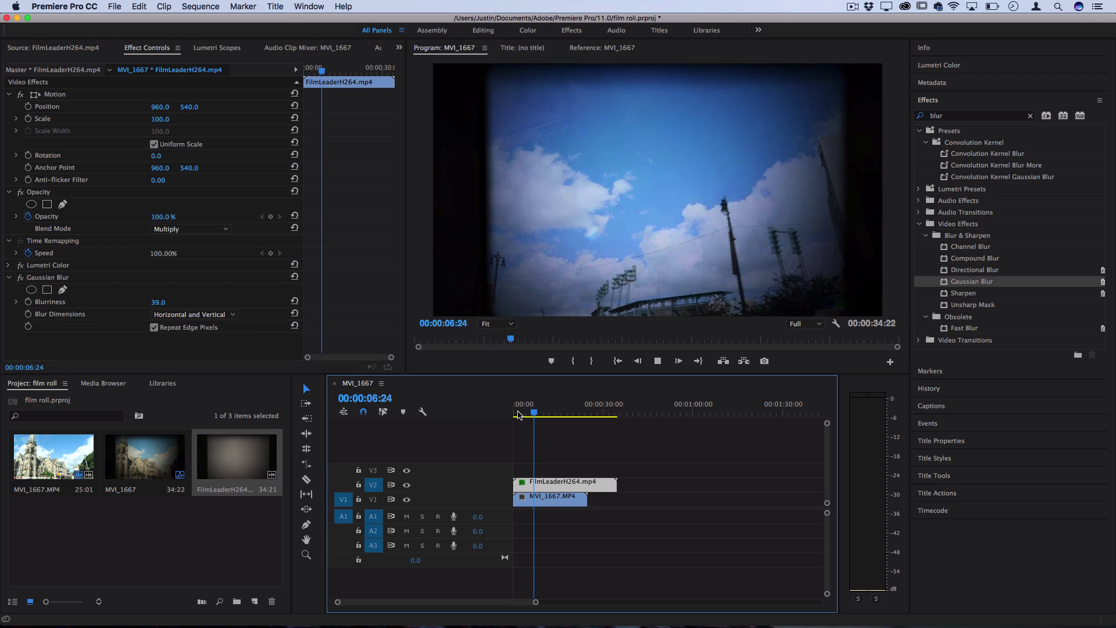
key(space)
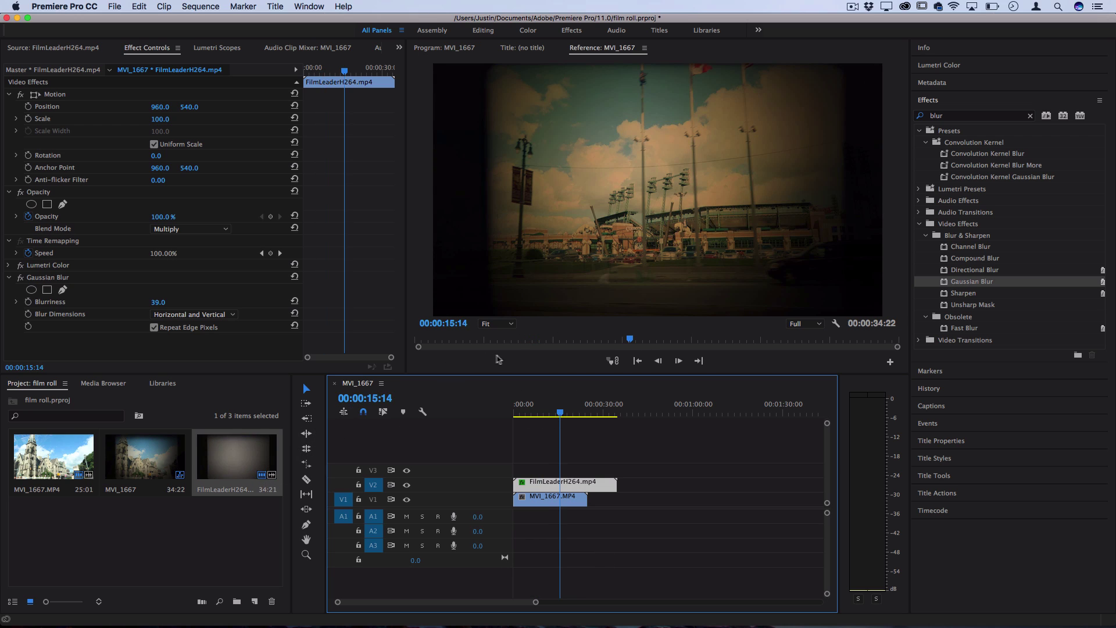
- Reopen FilmLeaderH264.mp4 in the Source monitor and scrub through its frames
double_click(223, 469)
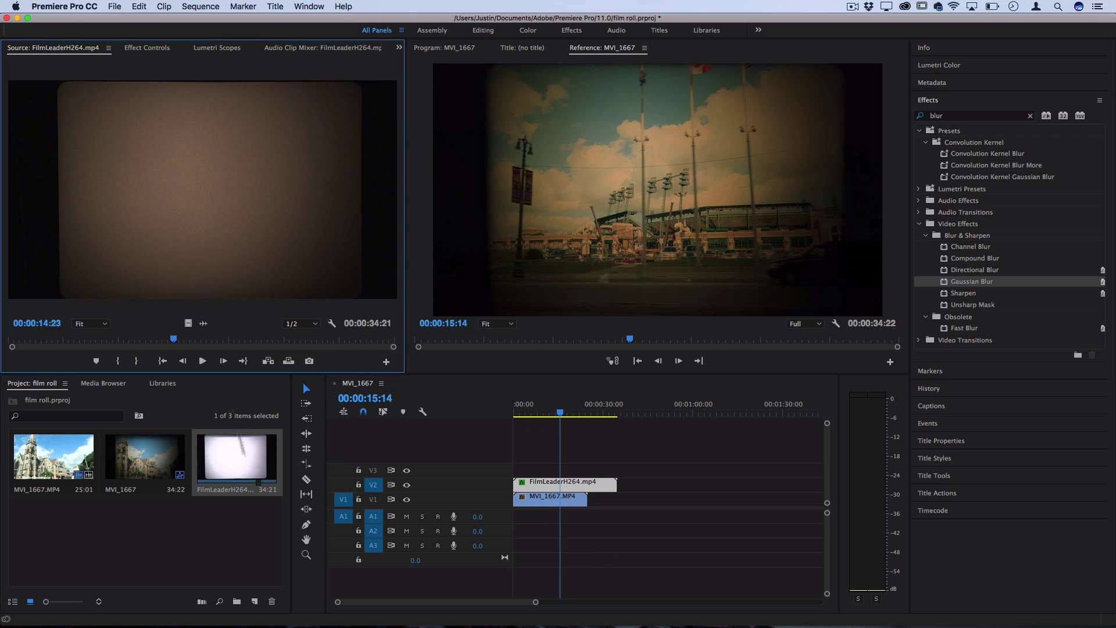
drag(175, 343, 329, 343)
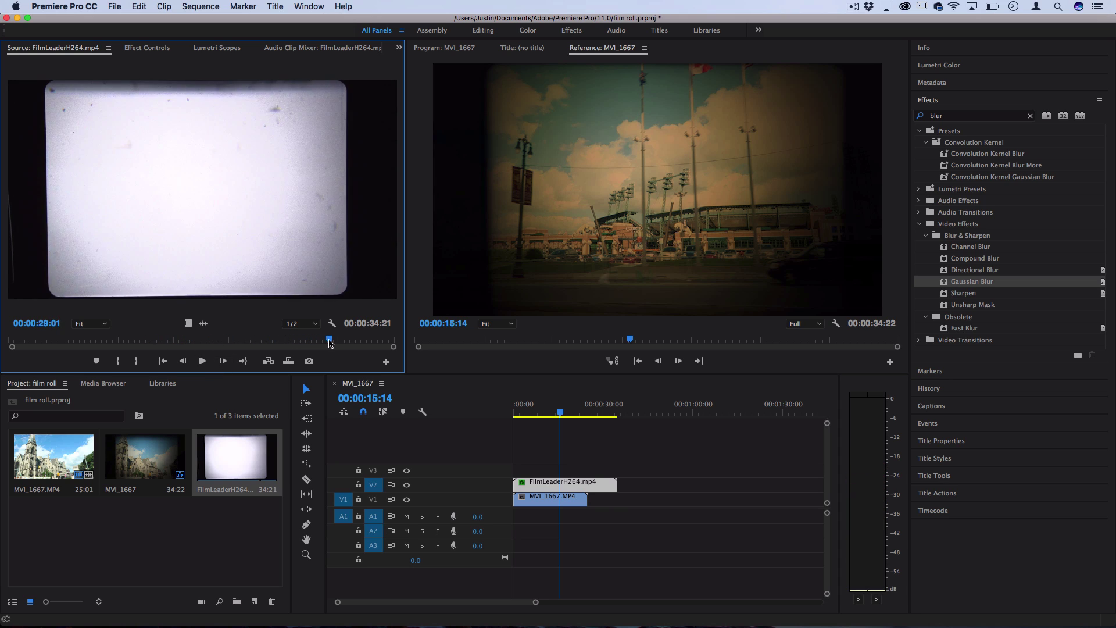
click(591, 414)
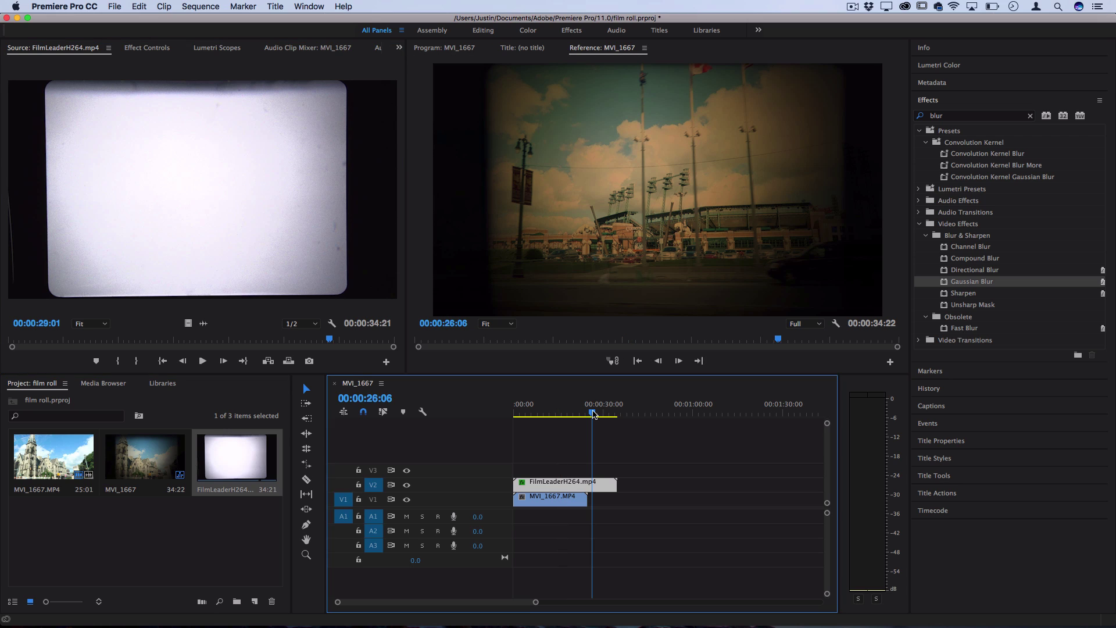
- Shorten the film-leader clip to one loop and copy it
drag(593, 414, 587, 415)
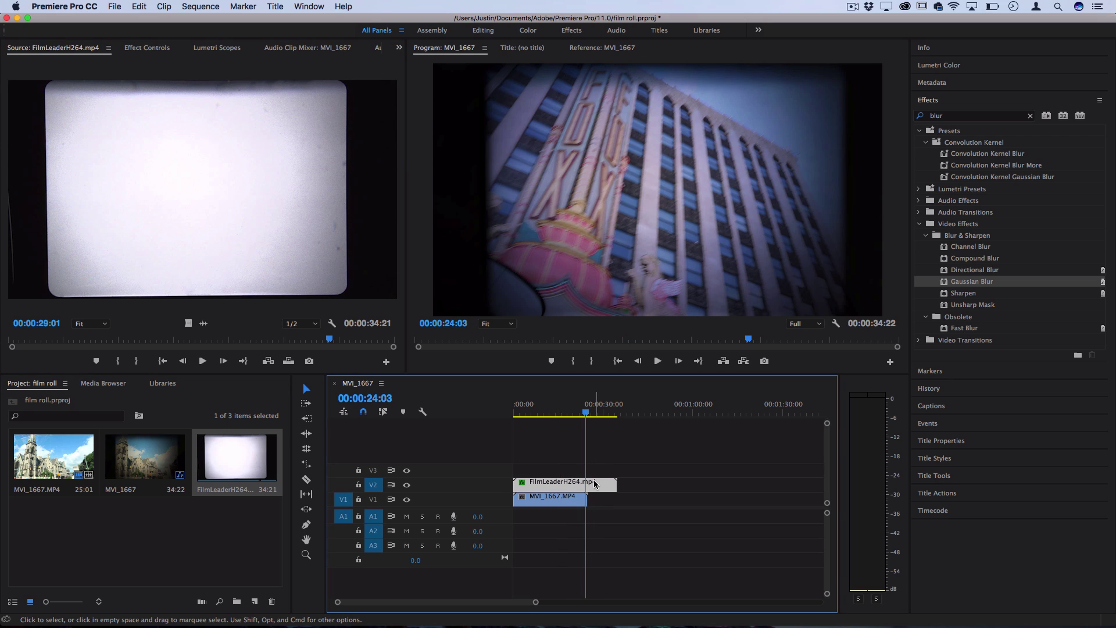
key(super+z)
key(super+z)
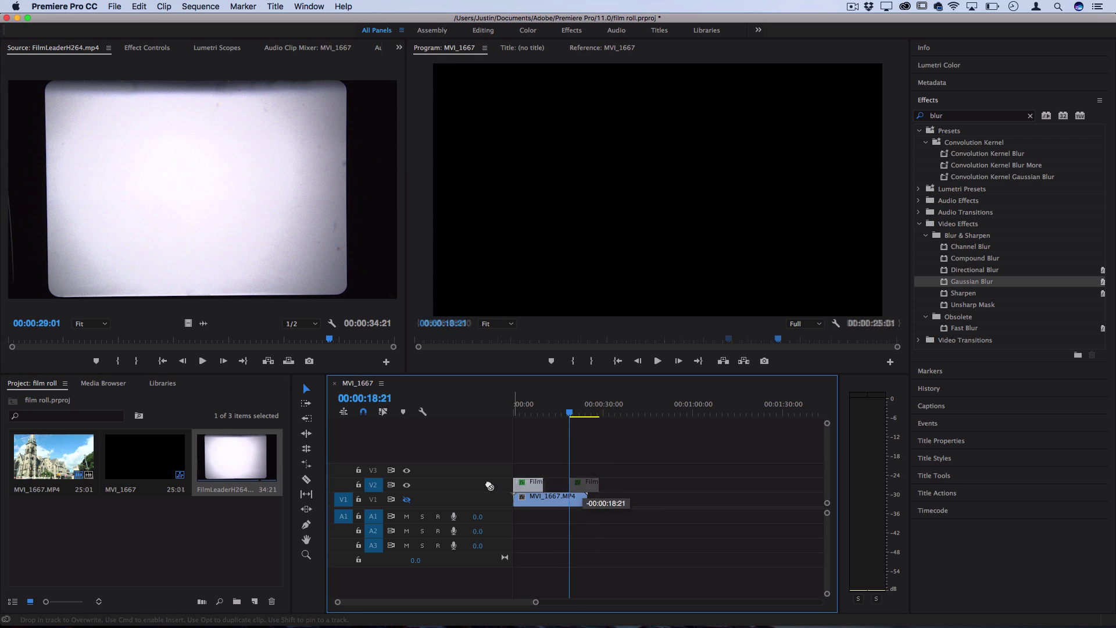
key(super+c)
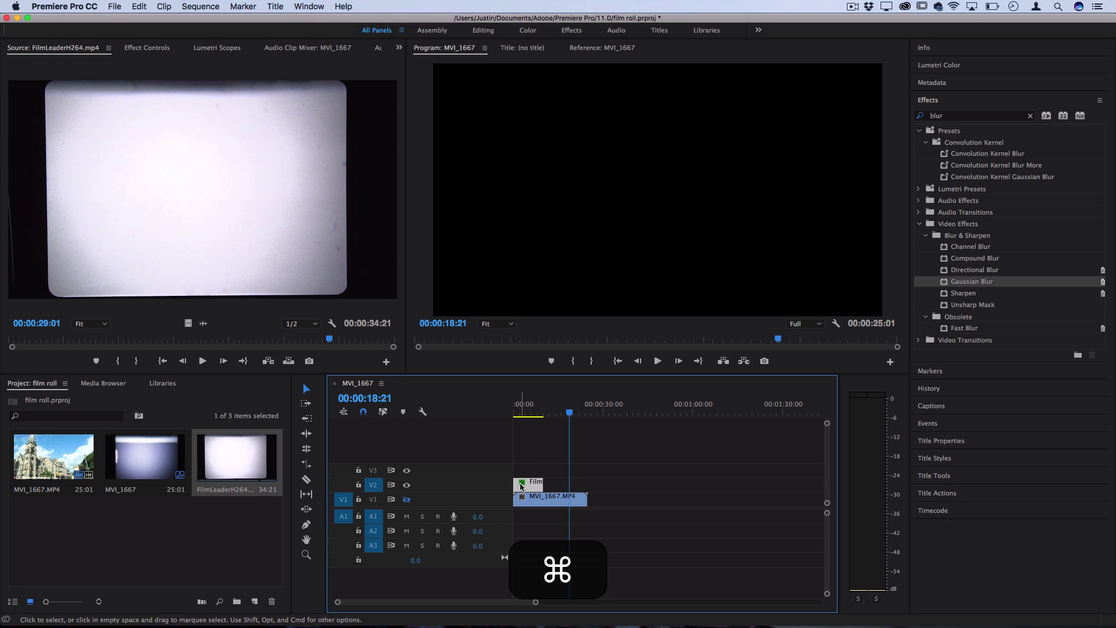
key(super+c)
- Paste and duplicate the leader into four back-to-back copies along V2, then play the sequence
click(373, 486)
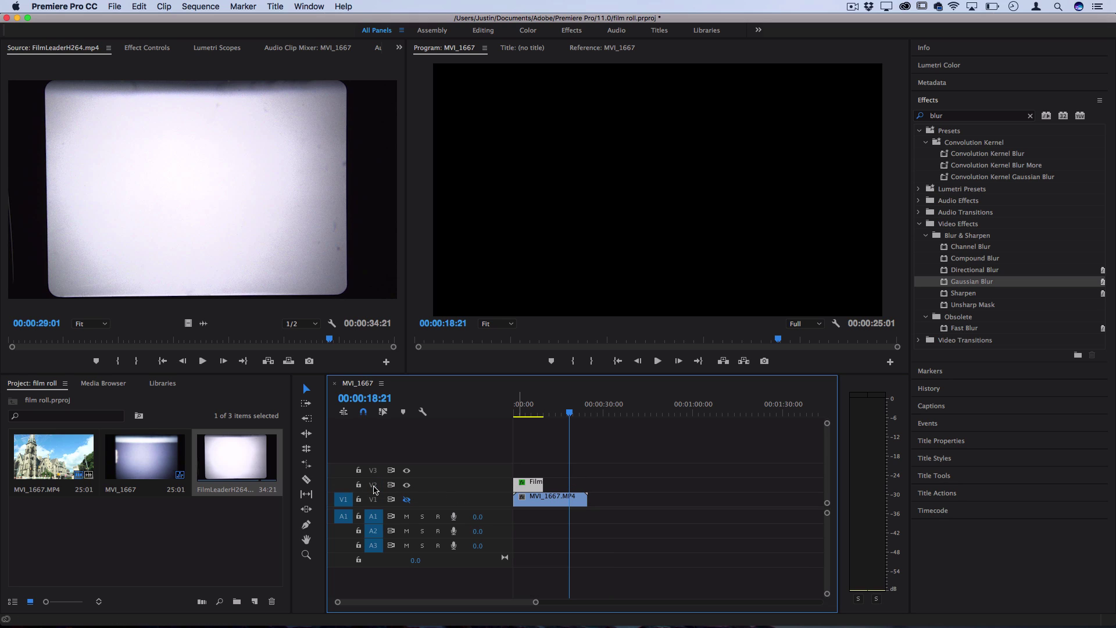
click(373, 485)
key(super+v)
mouse_move(579, 487)
mouse_down()
mouse_move(567, 489)
mouse_move(609, 490)
mouse_move(598, 489)
mouse_up()
key(super+v)
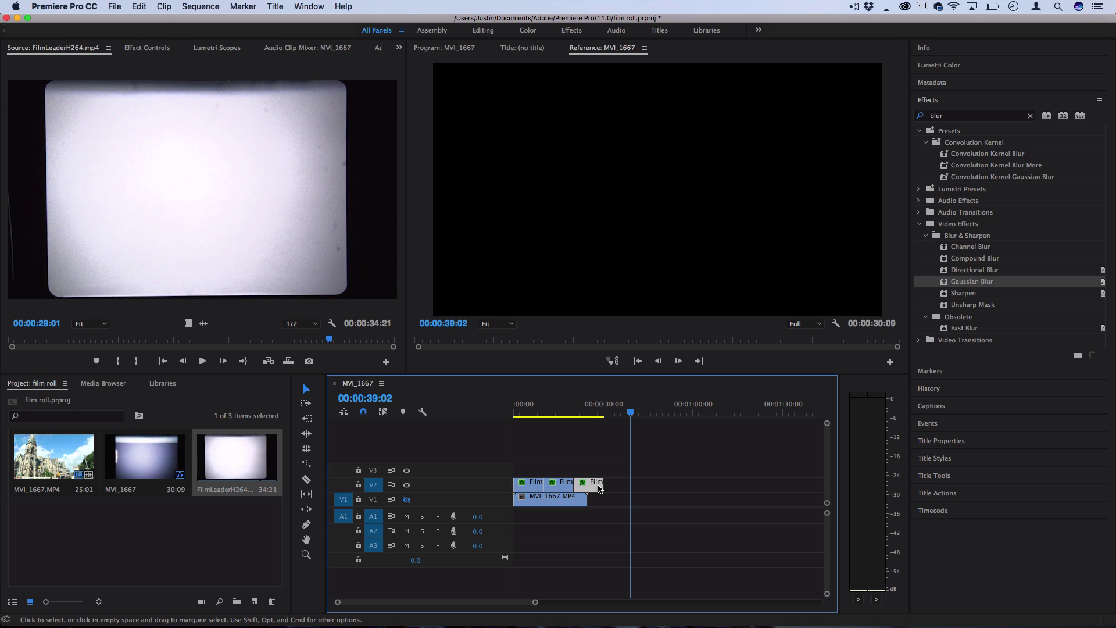
drag(599, 488, 627, 488)
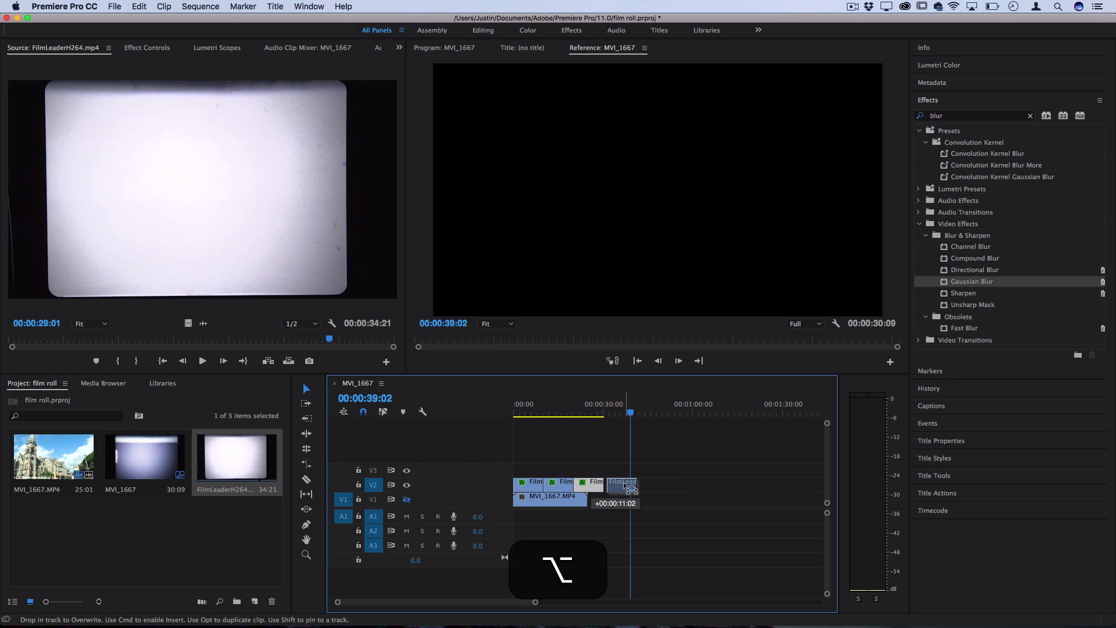
key(space)
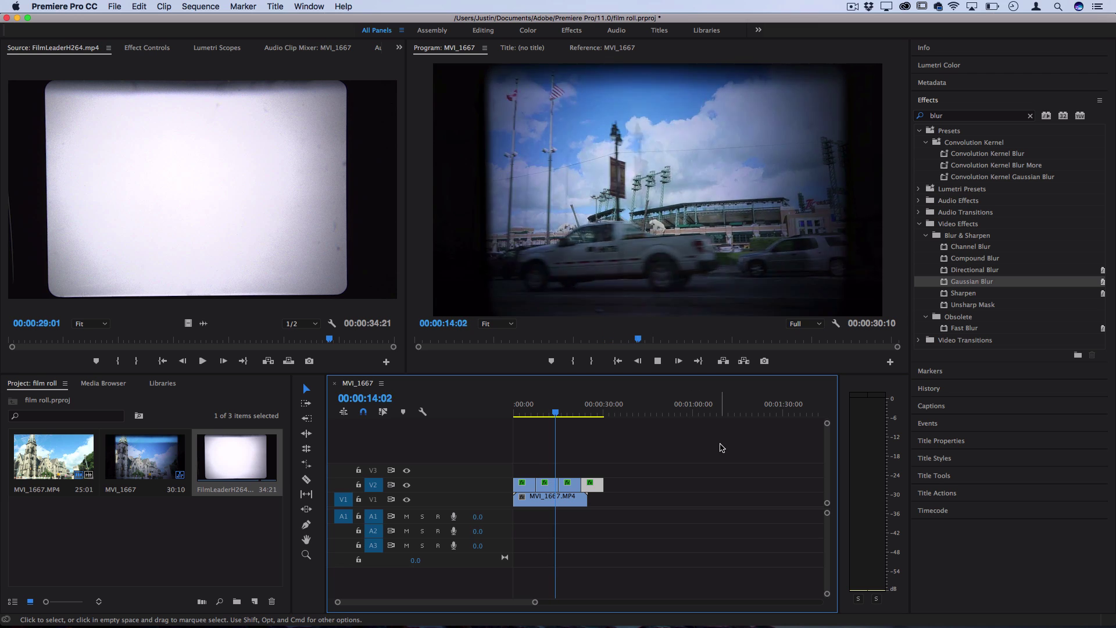
- Nest the four V2 leader copies as Nested Sequence 01 and check its contents
key(space)
right_click(520, 482)
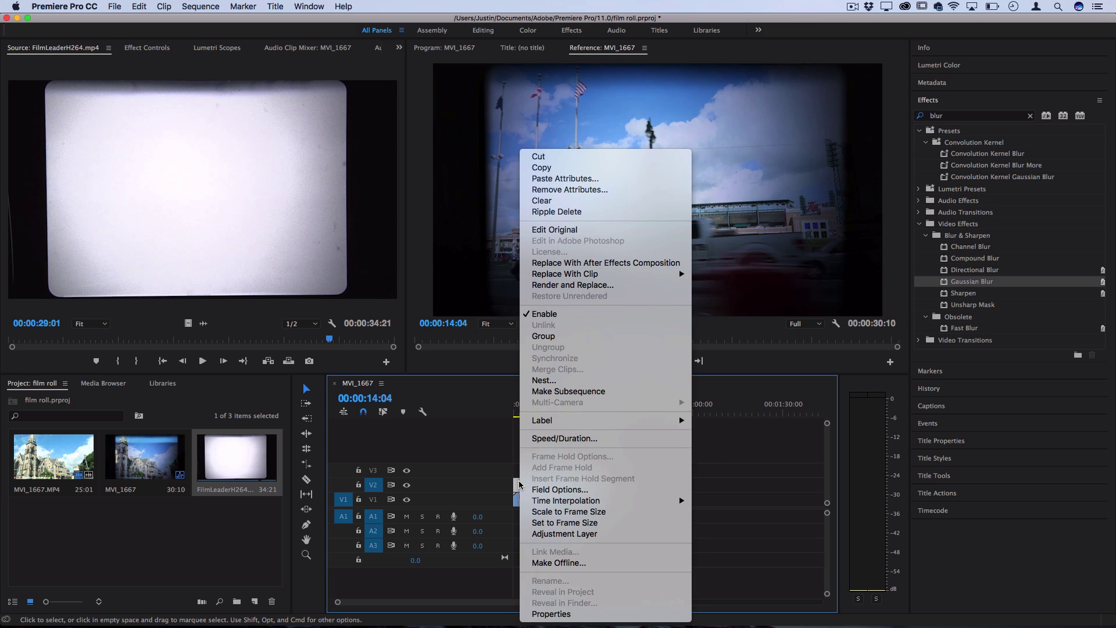
click(569, 381)
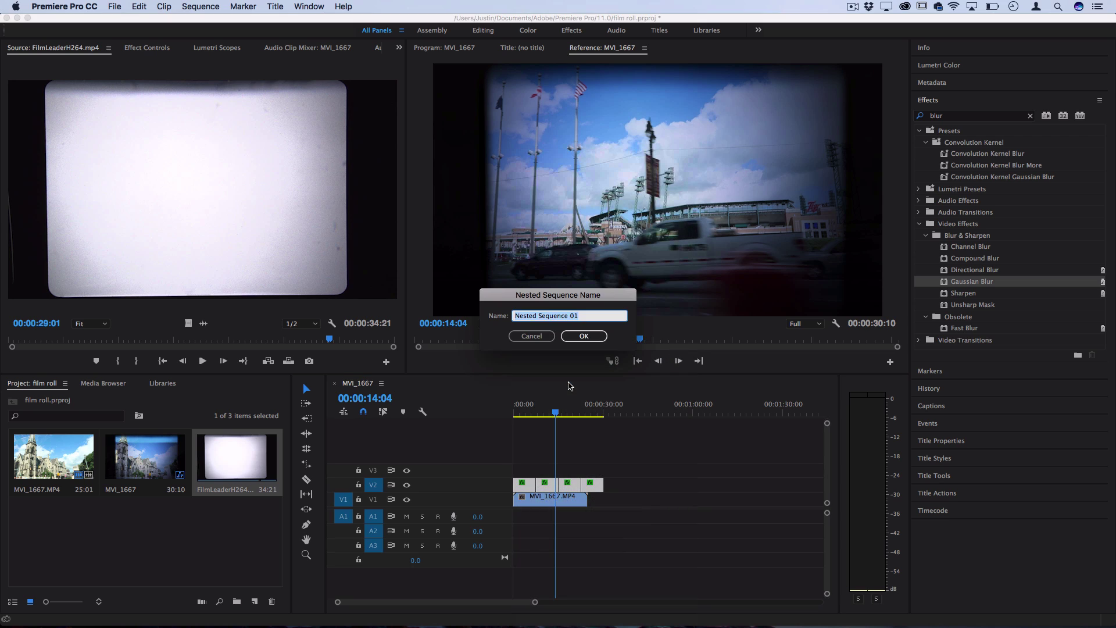
click(581, 342)
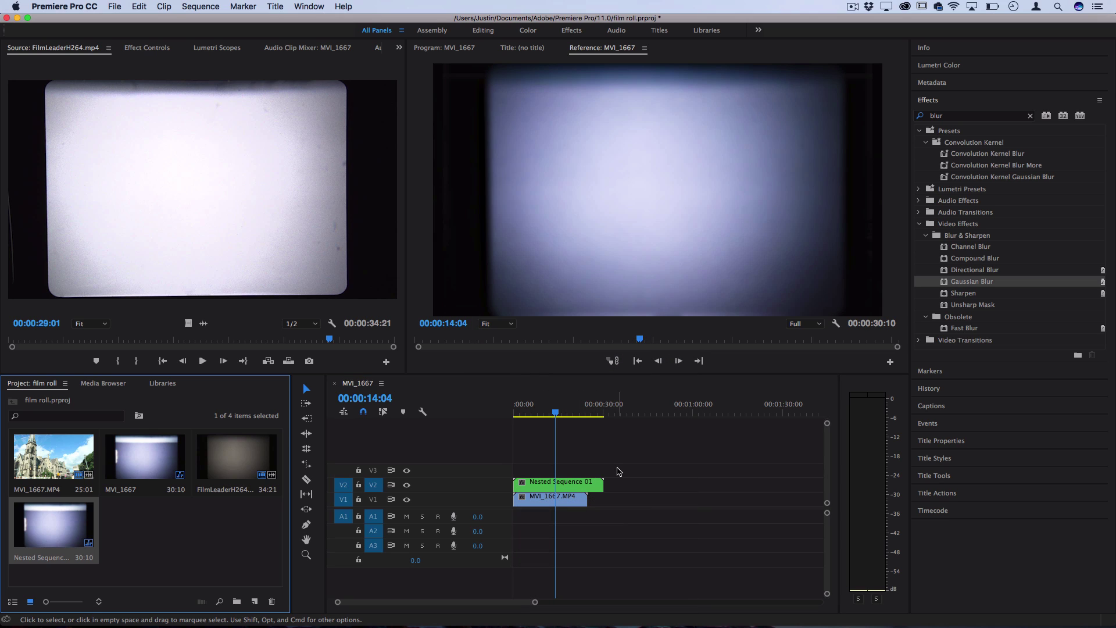
double_click(576, 483)
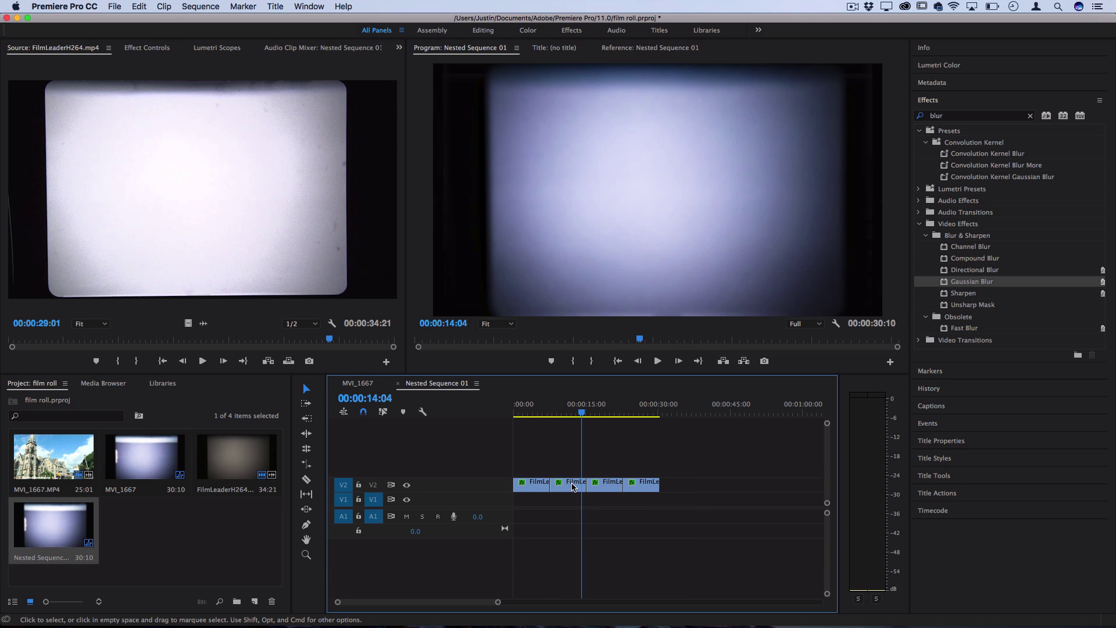
click(358, 383)
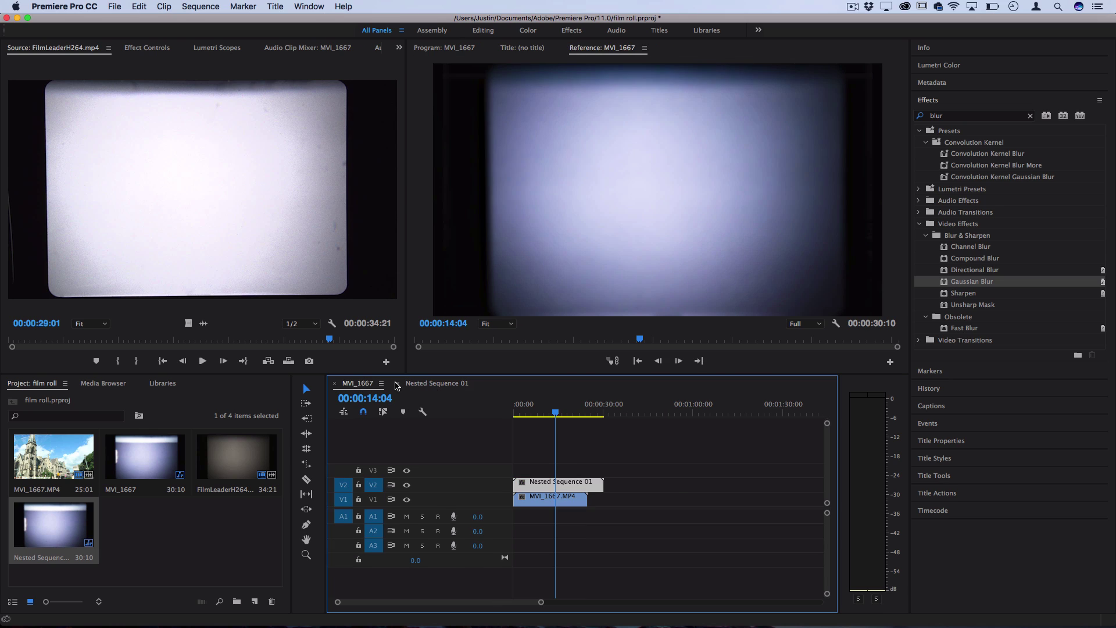
click(397, 383)
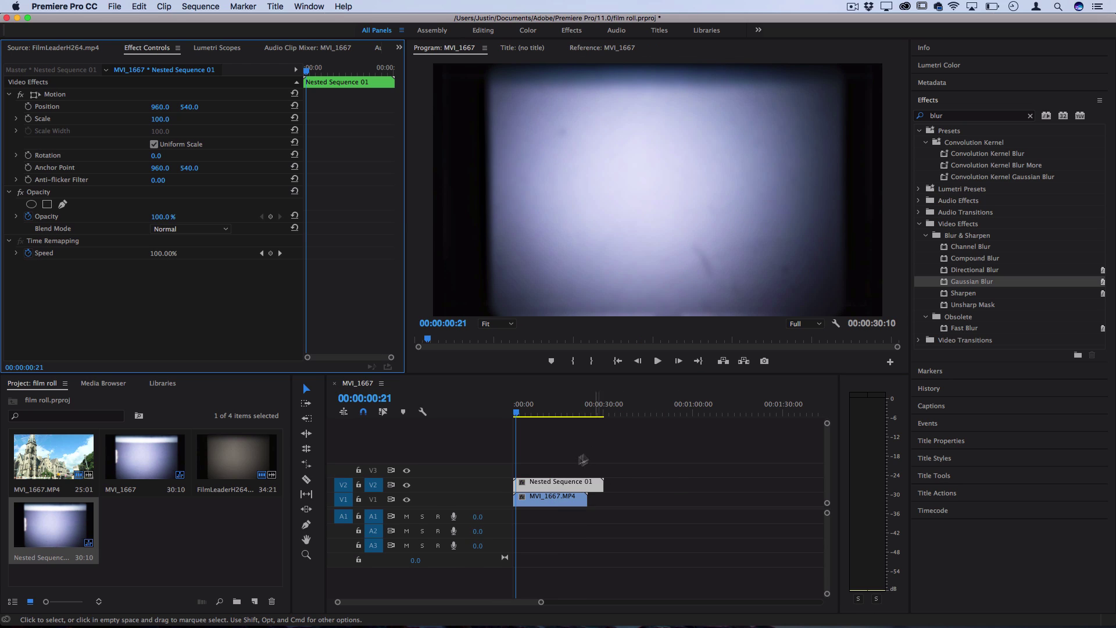
- Set Nested Sequence 01's Opacity blend mode to Multiply
click(546, 485)
click(178, 229)
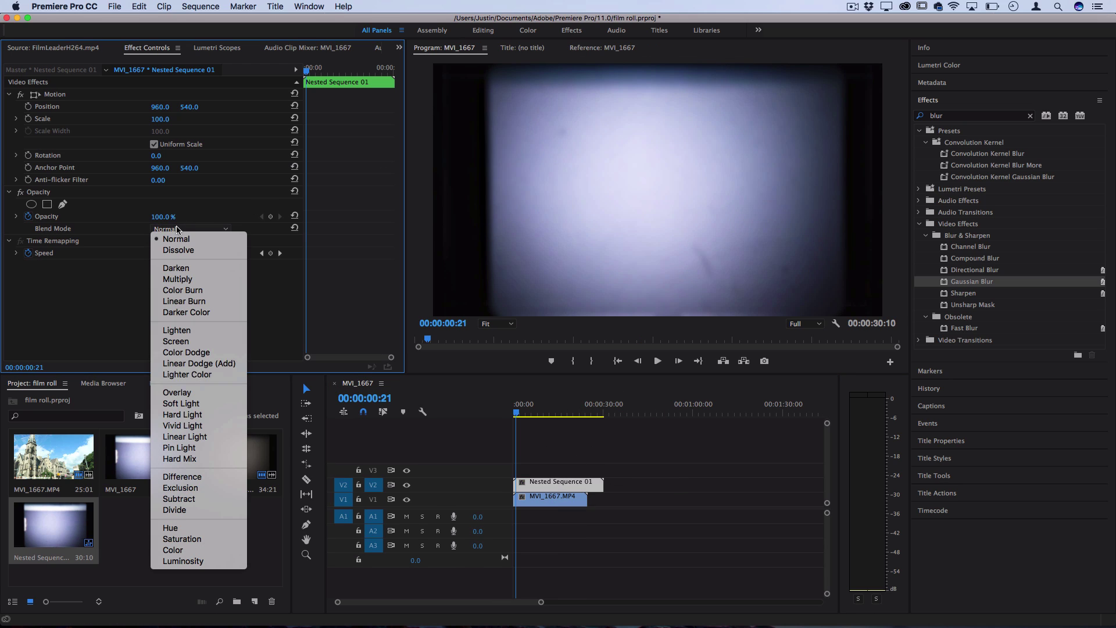
click(179, 279)
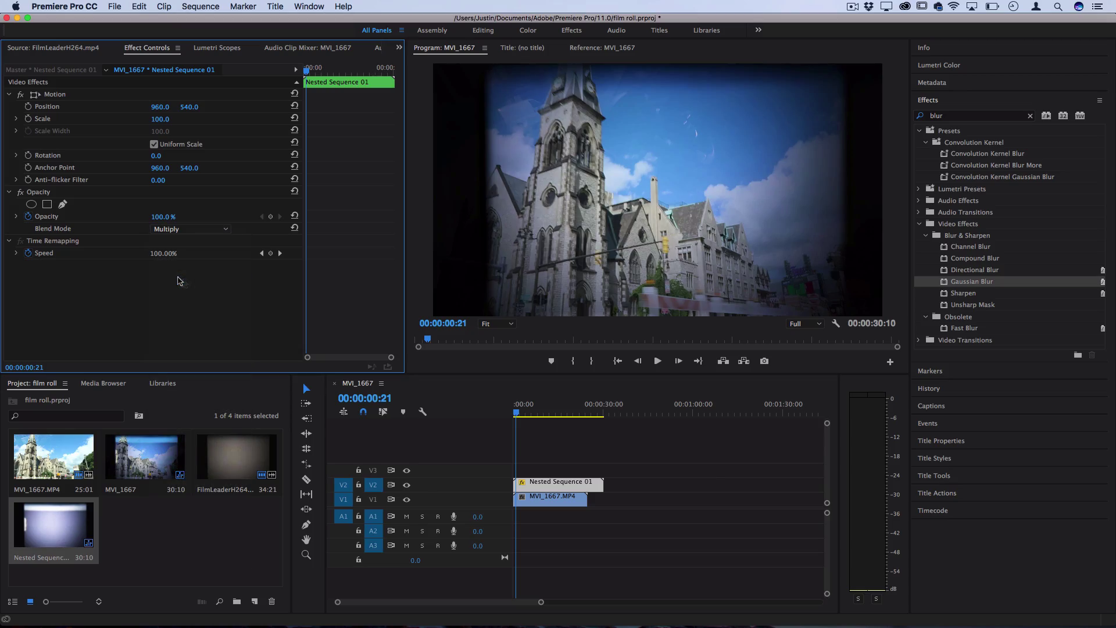